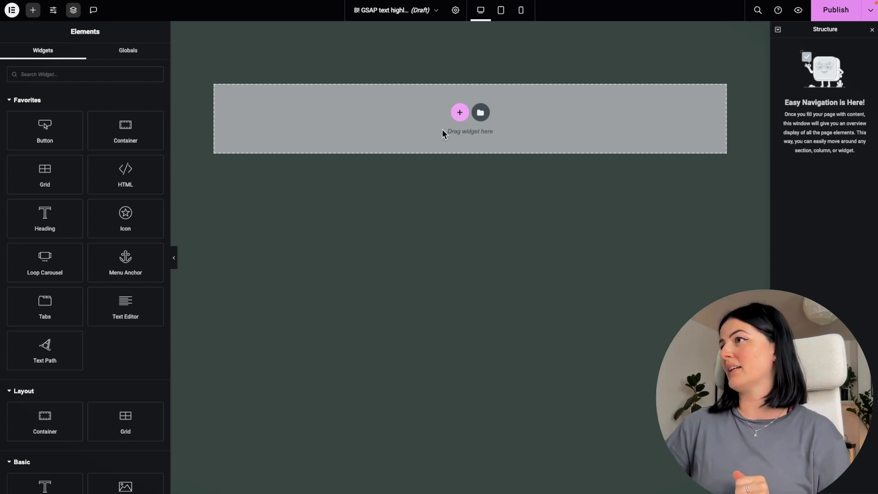
# - Add a single-column flexbox container at the top of the page
pyautogui.click(460, 113)
pyautogui.click(425, 146)
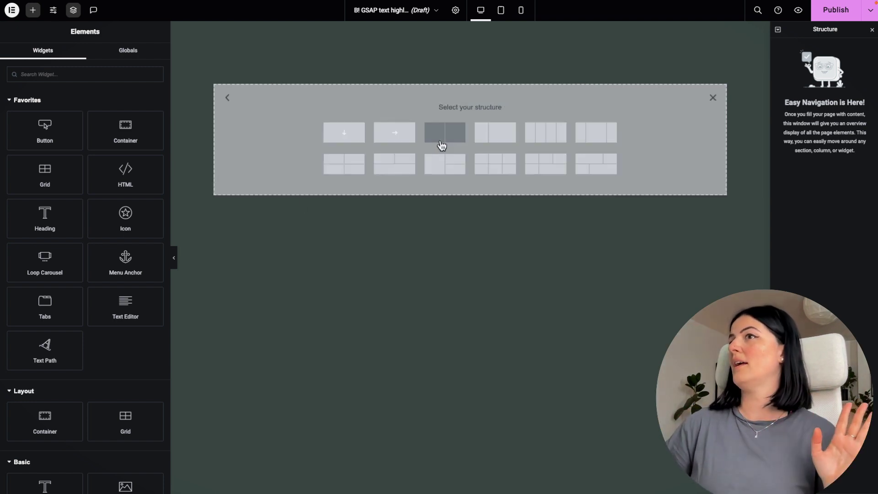
pyautogui.click(354, 140)
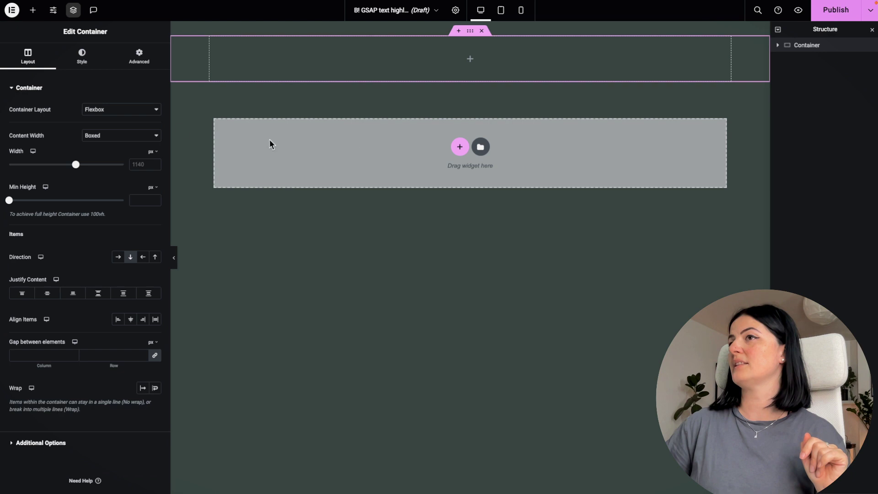
# - Make the container Full Width with a minimum height of 100 vh
pyautogui.click(130, 135)
pyautogui.click(125, 140)
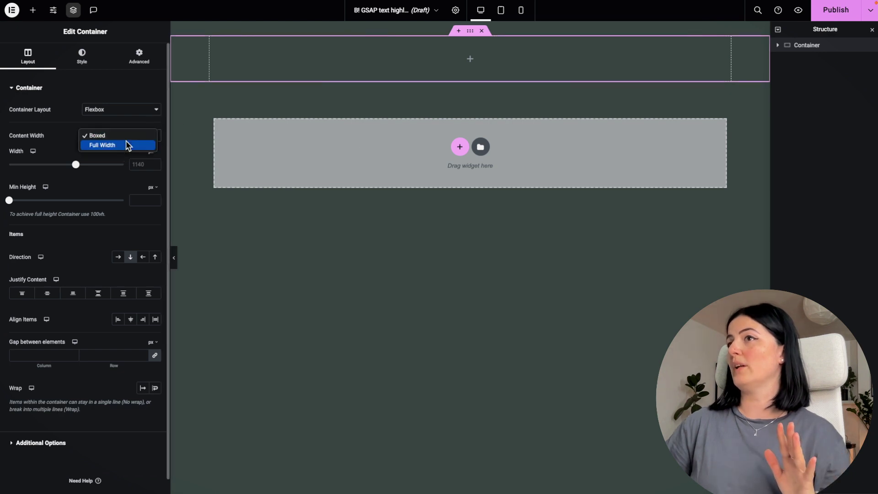
pyautogui.click(121, 147)
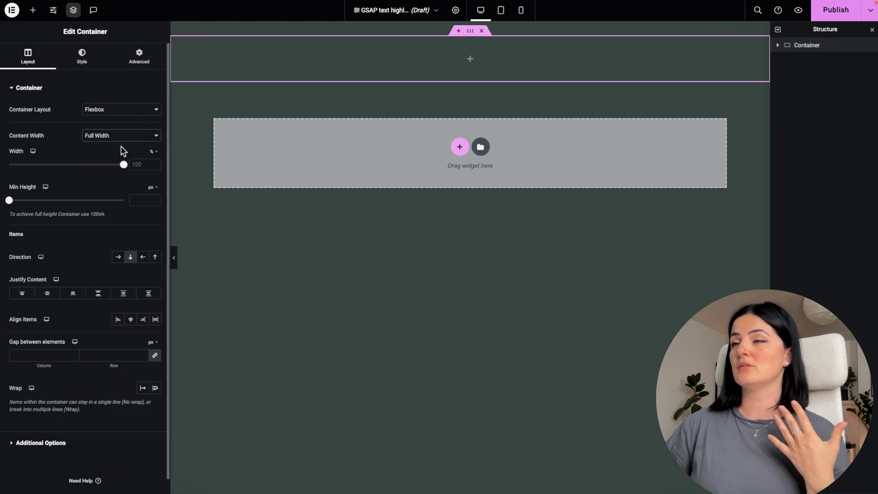
pyautogui.moveTo(152, 189)
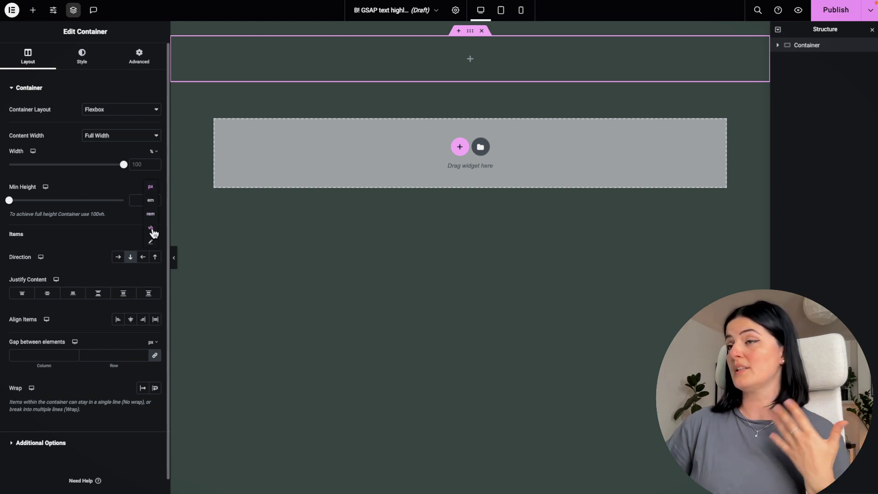
pyautogui.click(152, 227)
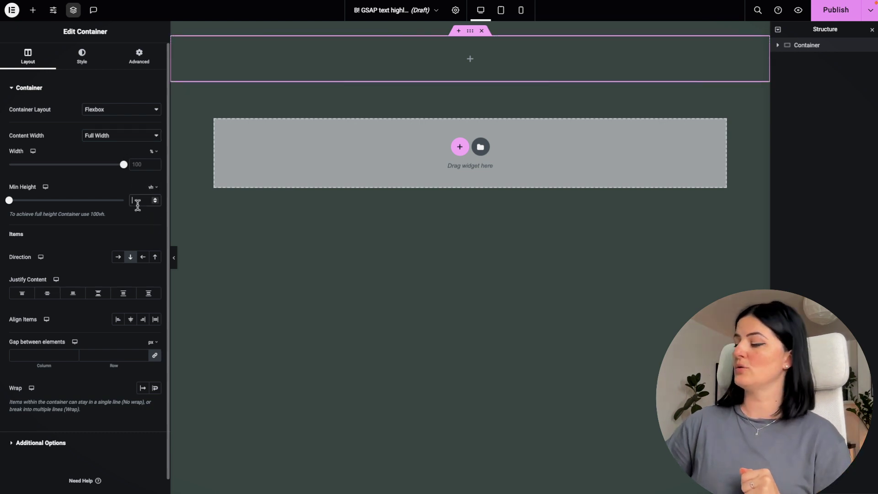
pyautogui.click(138, 204)
pyautogui.write('100')
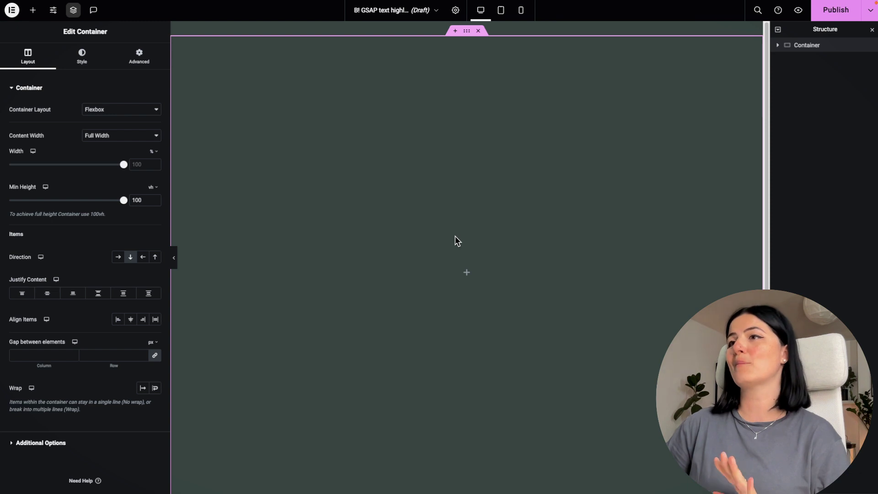
# - Drop a Heading widget into the full-screen container, then reselect the container and reopen the Elements panel
pyautogui.click(467, 272)
pyautogui.click(49, 222)
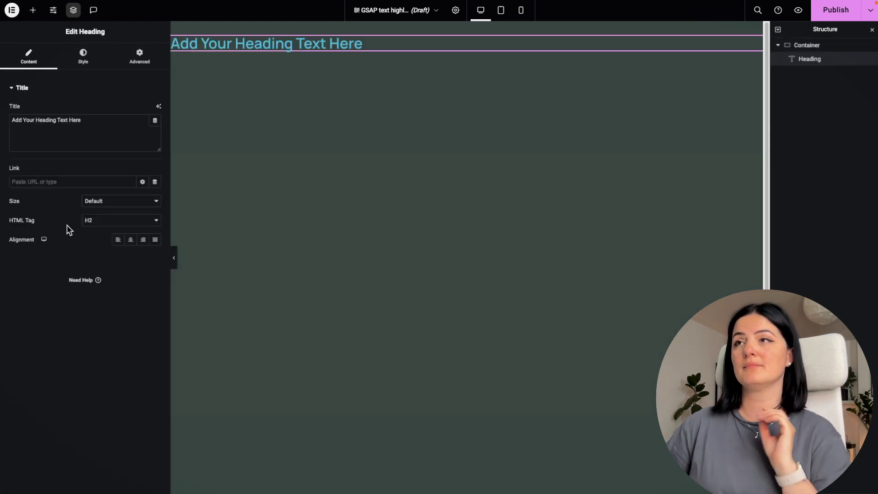
pyautogui.click(795, 44)
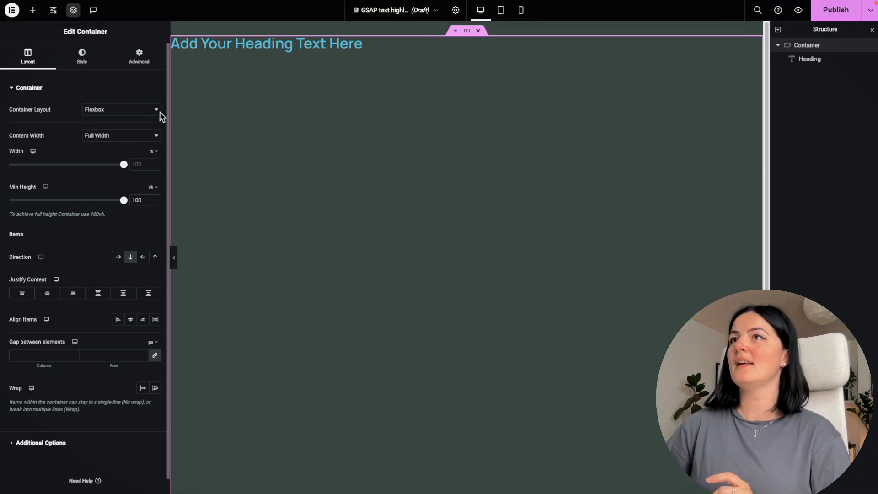
pyautogui.click(35, 16)
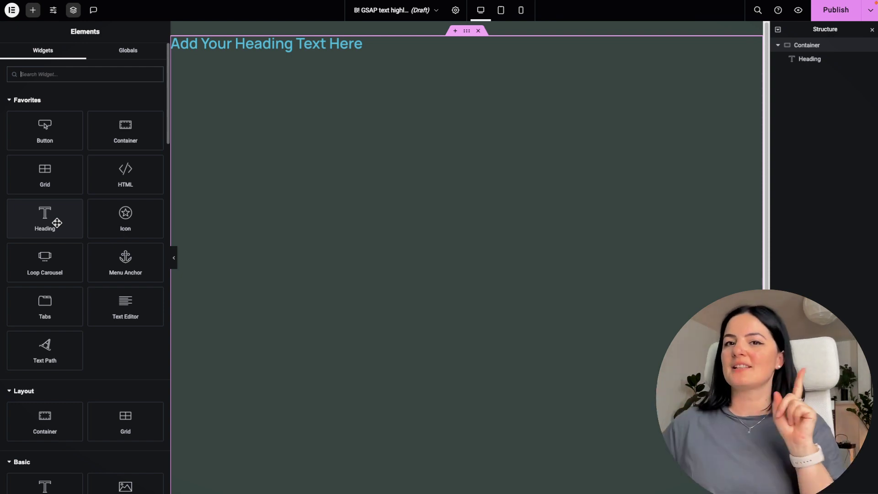
# - Change the heading's title text to 'IT IS WORKING'
pyautogui.click(353, 44)
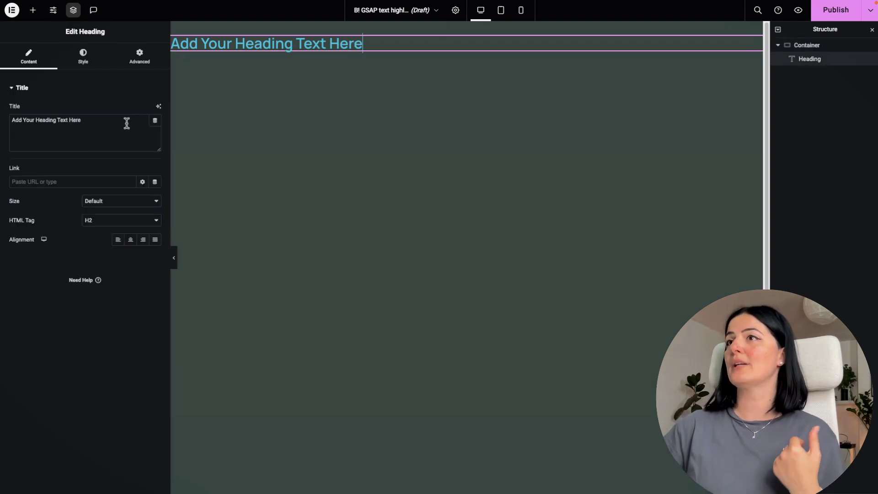
pyautogui.moveTo(126, 123); pyautogui.dragTo(113, 118)
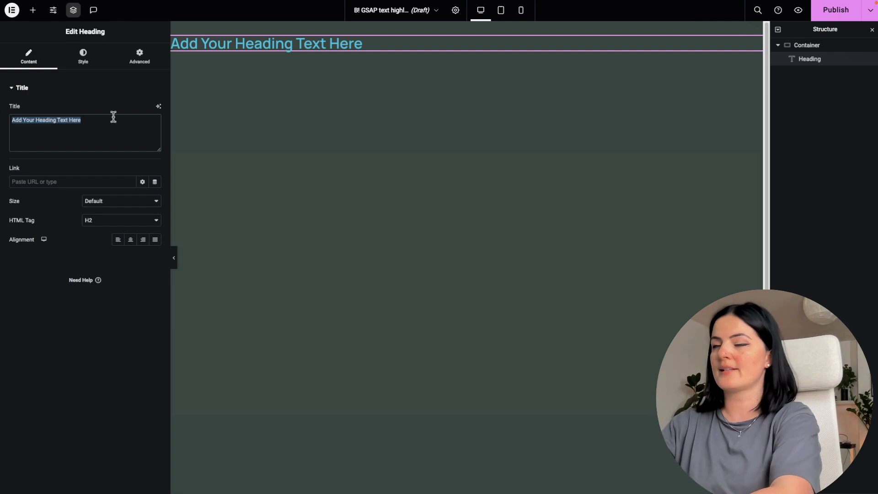
pyautogui.write('IT')
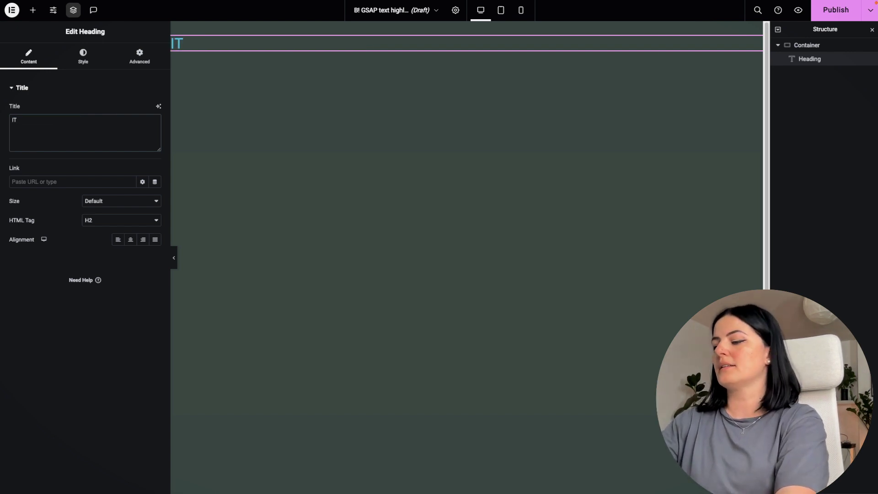
pyautogui.write(' IS WORKING')
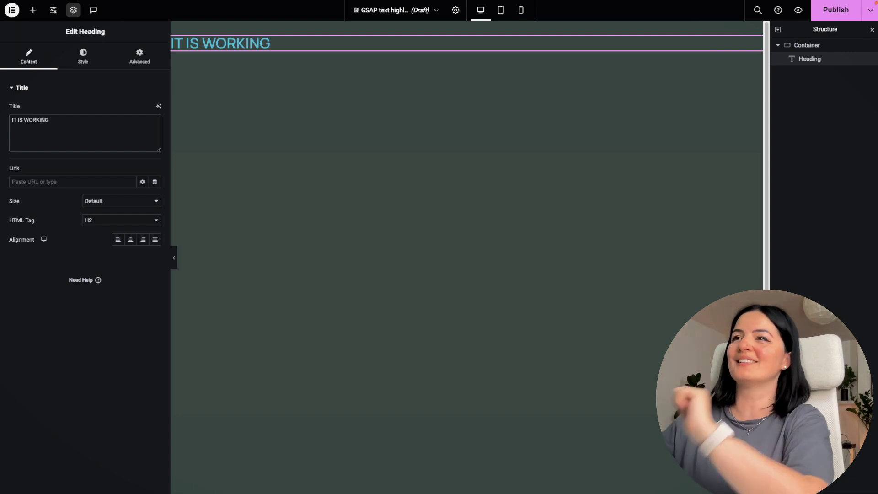
# - Set the heading typography to the Sora font at size 10 vw
pyautogui.click(83, 59)
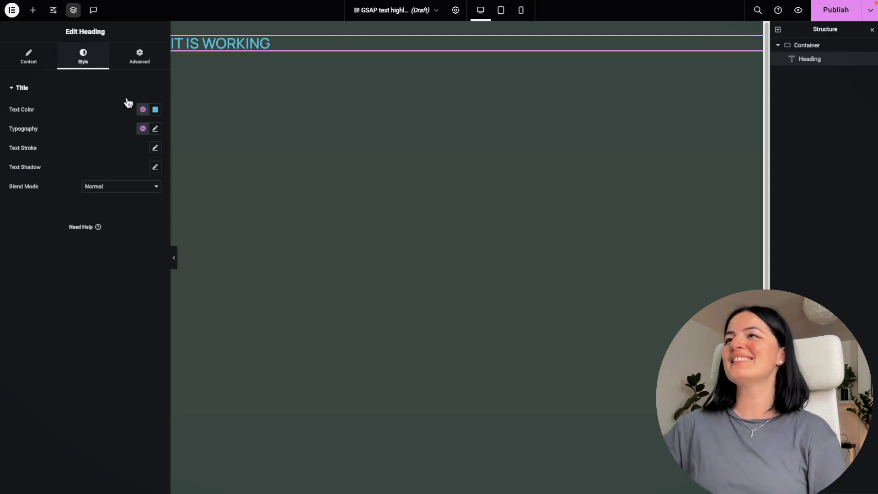
pyautogui.click(155, 130)
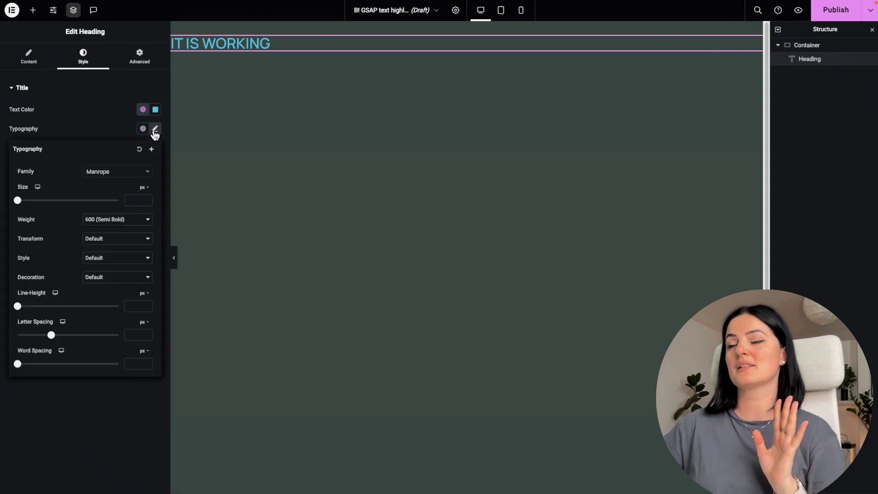
pyautogui.click(130, 174)
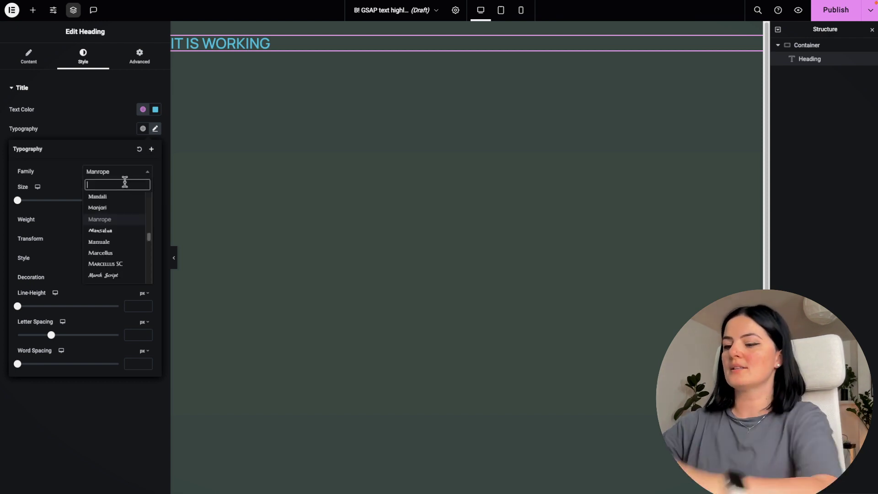
pyautogui.write('SORA')
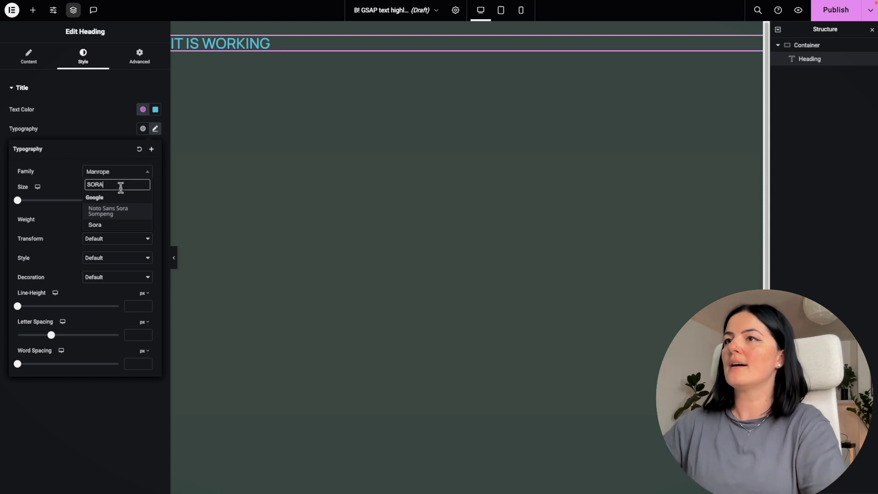
pyautogui.click(114, 225)
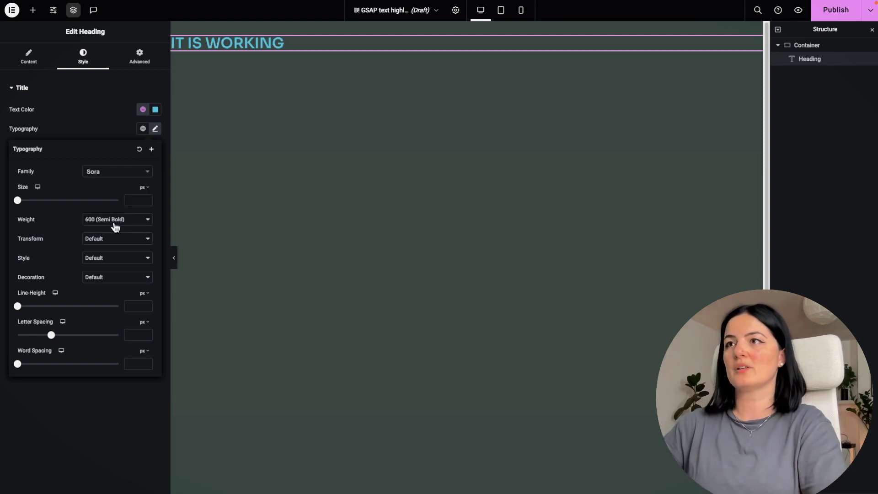
pyautogui.click(143, 188)
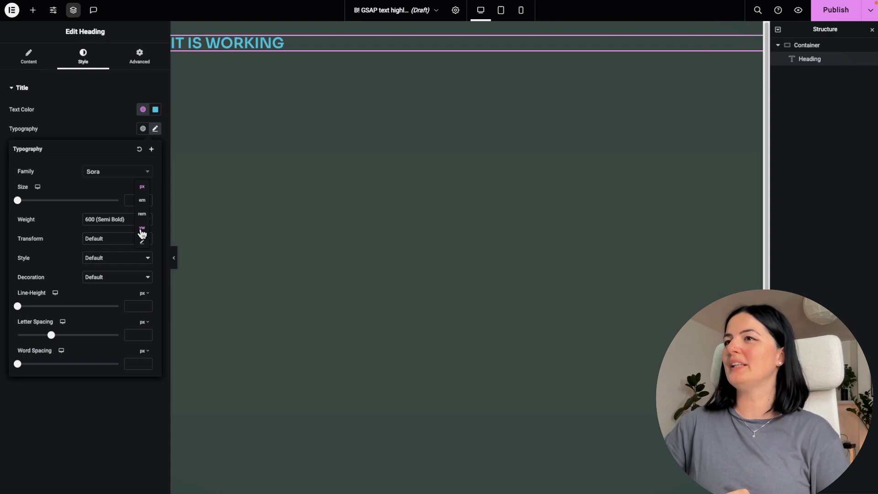
pyautogui.click(142, 229)
pyautogui.click(136, 200)
pyautogui.write('10')
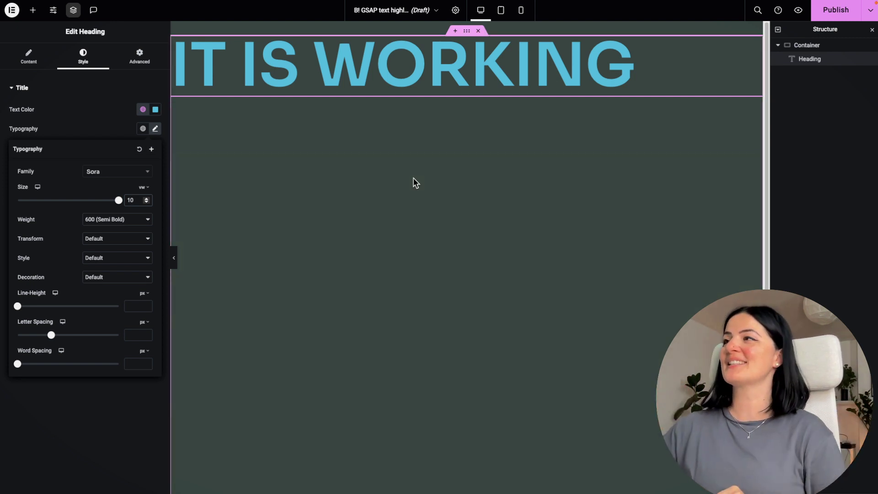
# - Set the container's Align Items and Justify Content to Center so the heading is centred
pyautogui.click(805, 45)
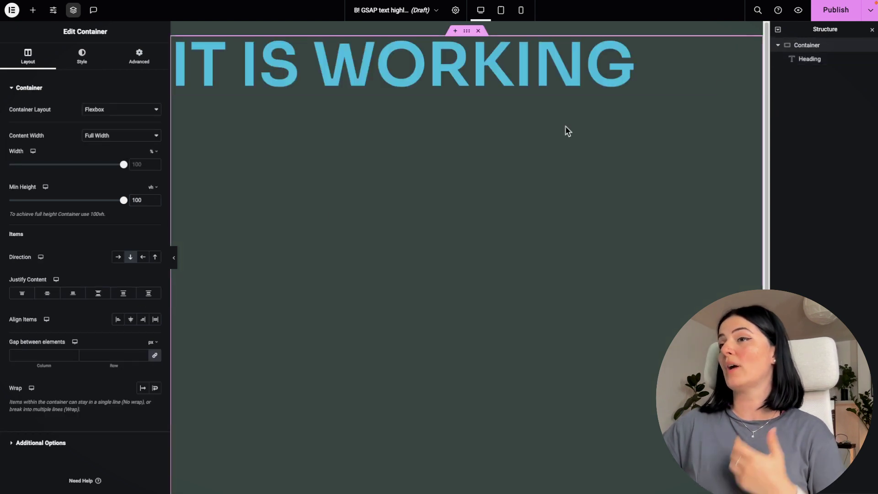
pyautogui.click(132, 325)
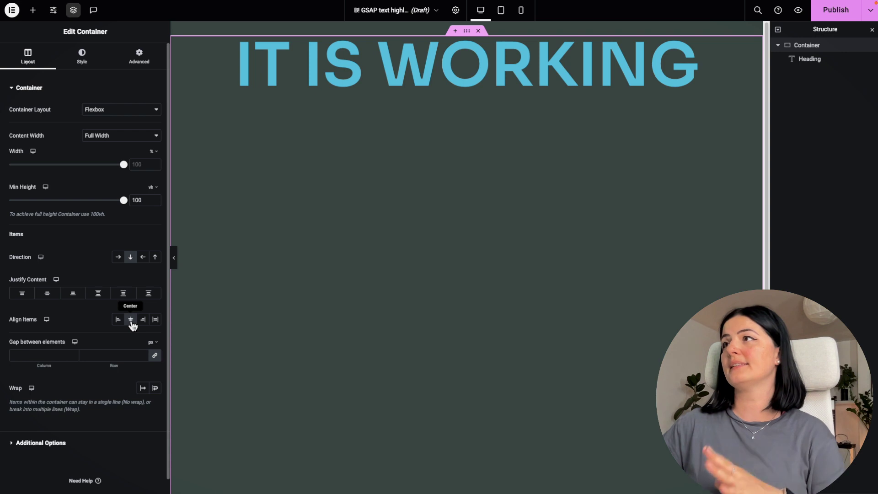
pyautogui.click(49, 295)
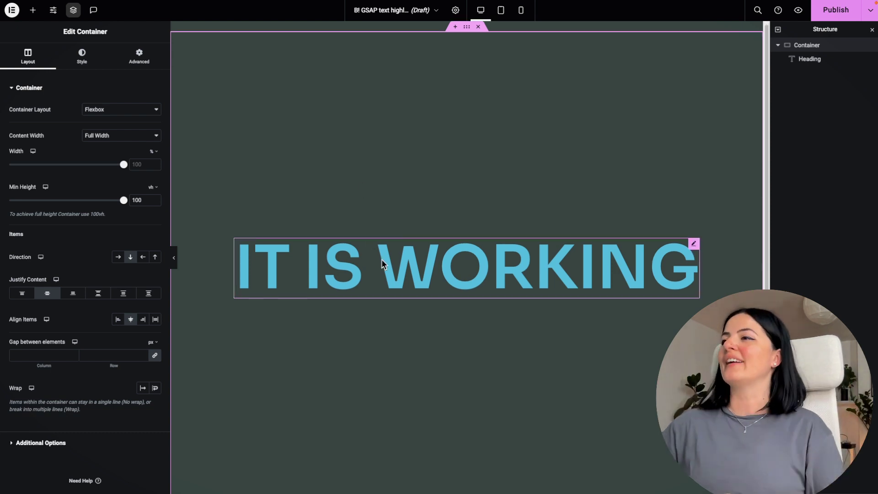
# - Duplicate the IT IS WORKING heading twice for three copies, then select their container
pyautogui.click(455, 281)
pyautogui.moveTo(638, 296)
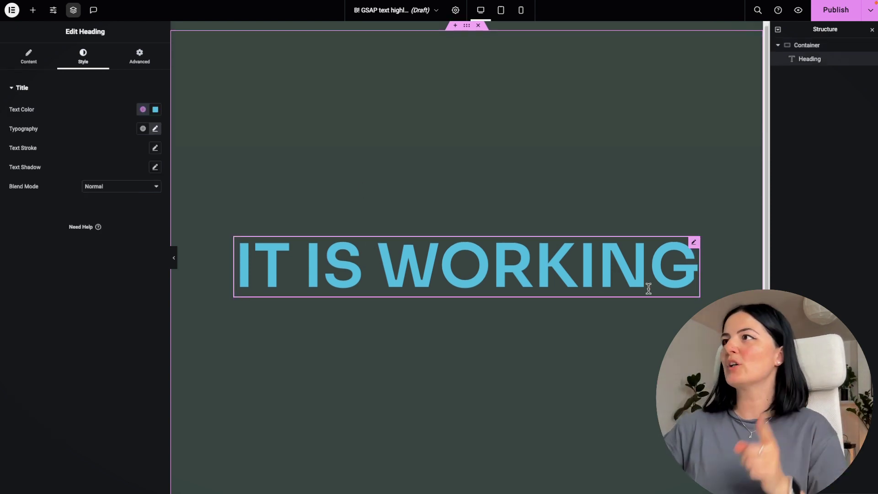
pyautogui.rightClick(694, 247)
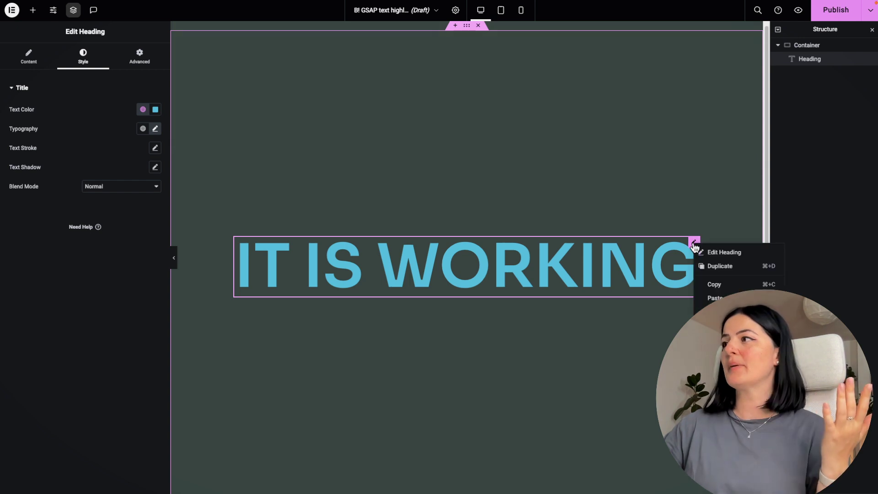
pyautogui.click(714, 265)
pyautogui.rightClick(693, 281)
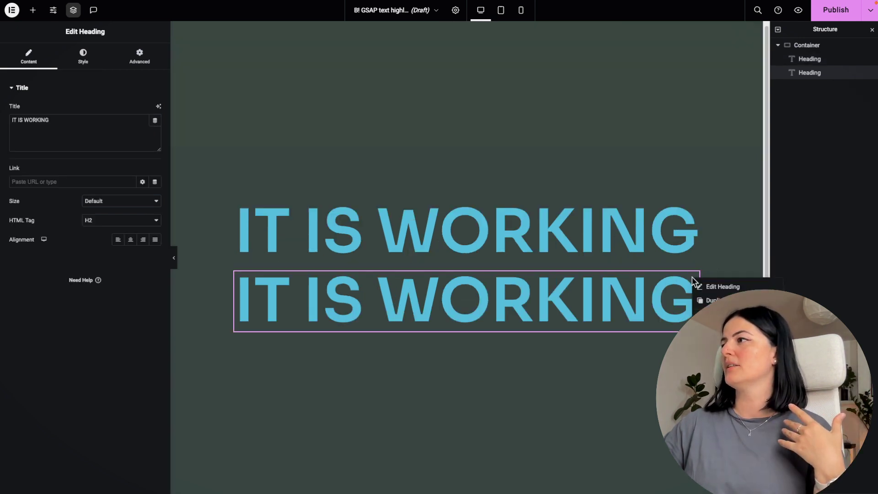
pyautogui.click(713, 300)
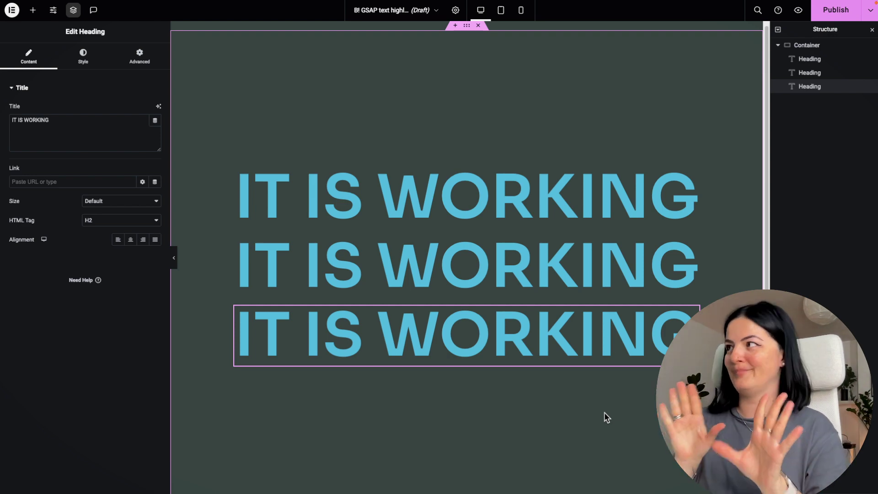
pyautogui.click(804, 46)
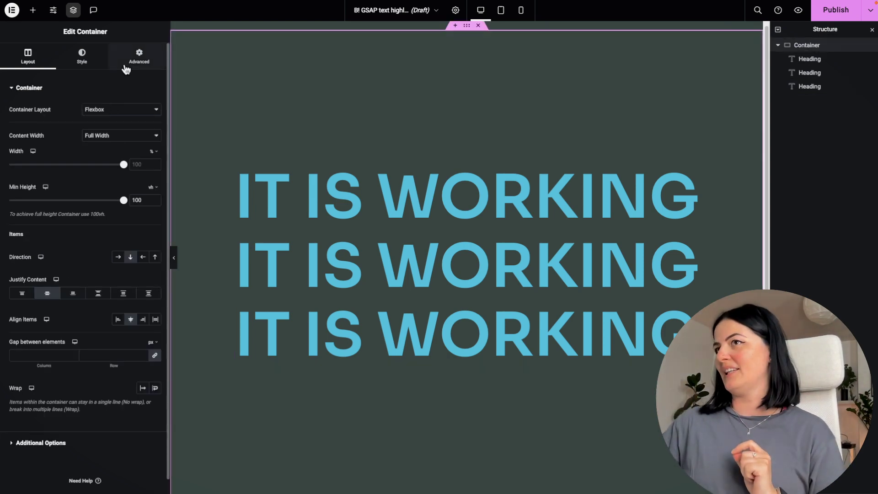
# - Copy the heading-highlight CSS rule from the Notion code page, then go to the site tab
pyautogui.press('super+Tab')
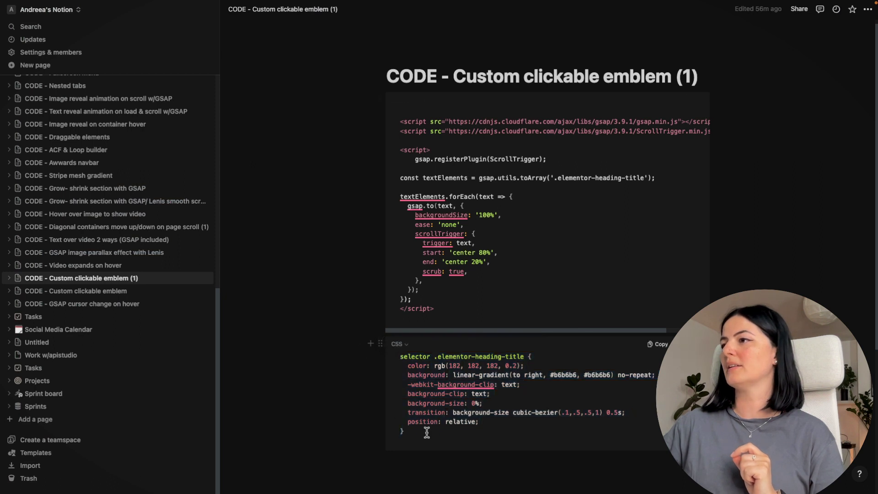
pyautogui.moveTo(417, 432); pyautogui.dragTo(391, 358)
pyautogui.hotkey('ctrl', 'c')
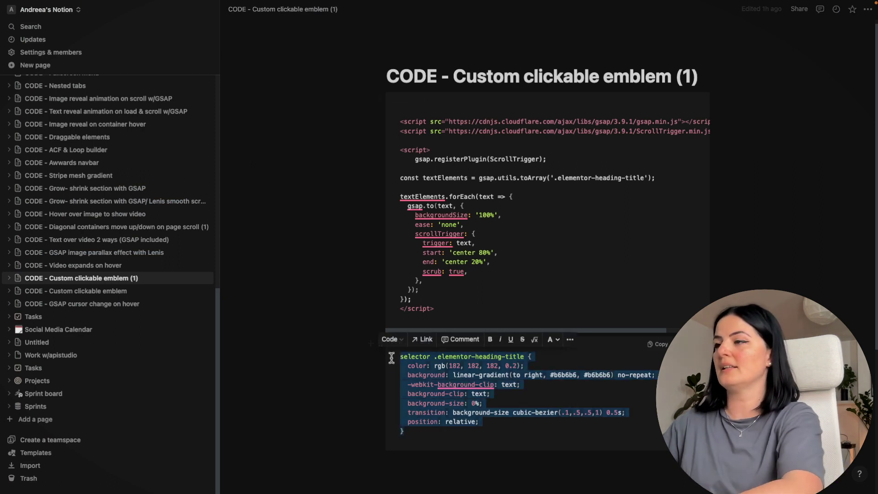
pyautogui.moveTo(35, 217)
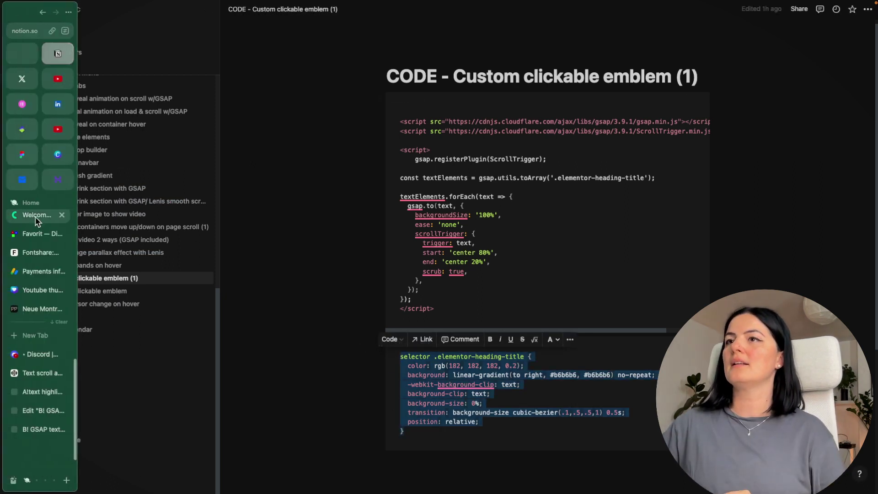
pyautogui.click(36, 429)
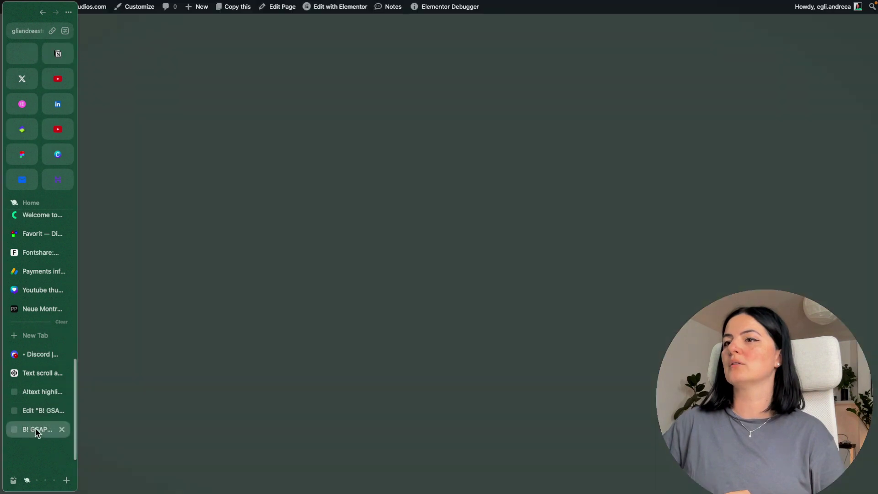
# - Paste the heading-highlight CSS rule into the container's Advanced > Custom CSS
pyautogui.click(37, 411)
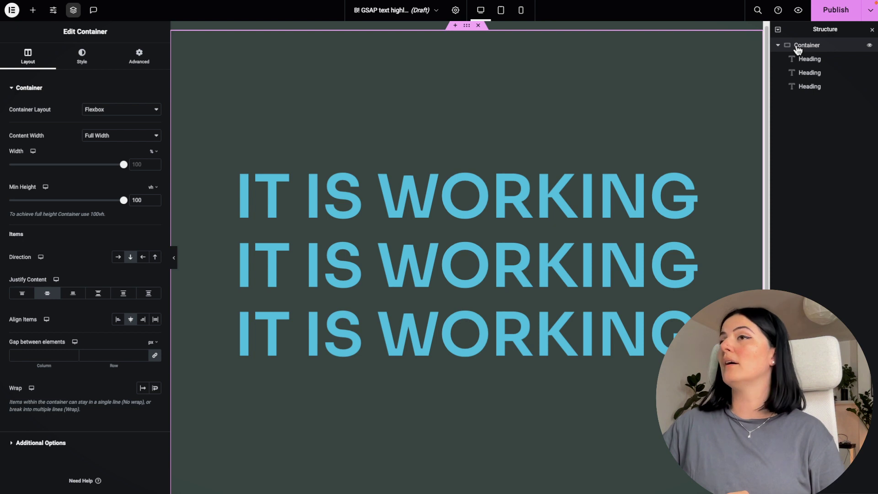
pyautogui.click(140, 58)
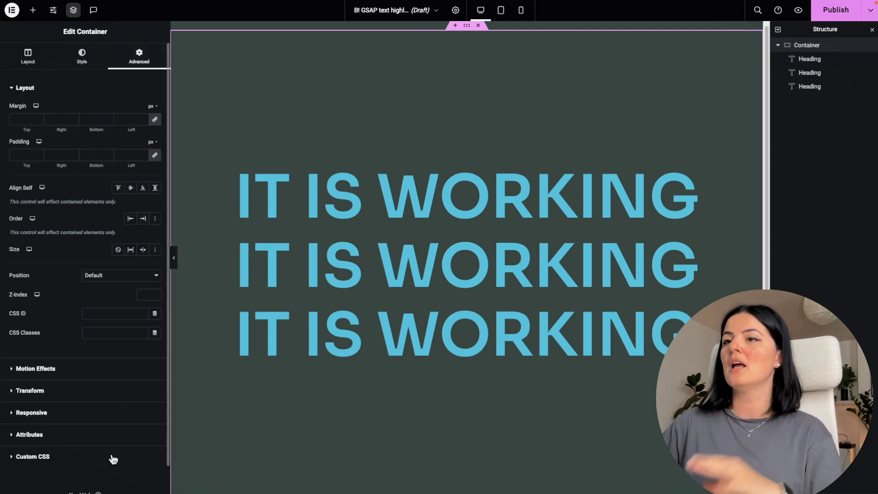
pyautogui.click(93, 456)
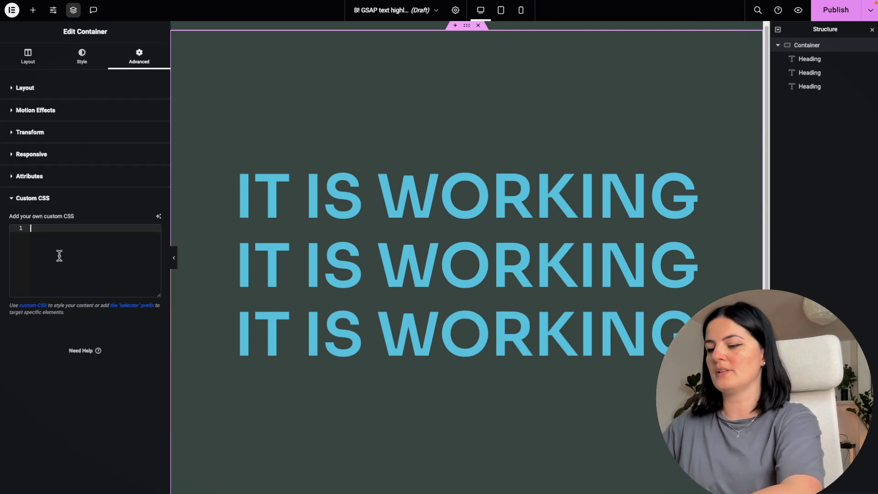
pyautogui.hotkey('ctrl', 'v')
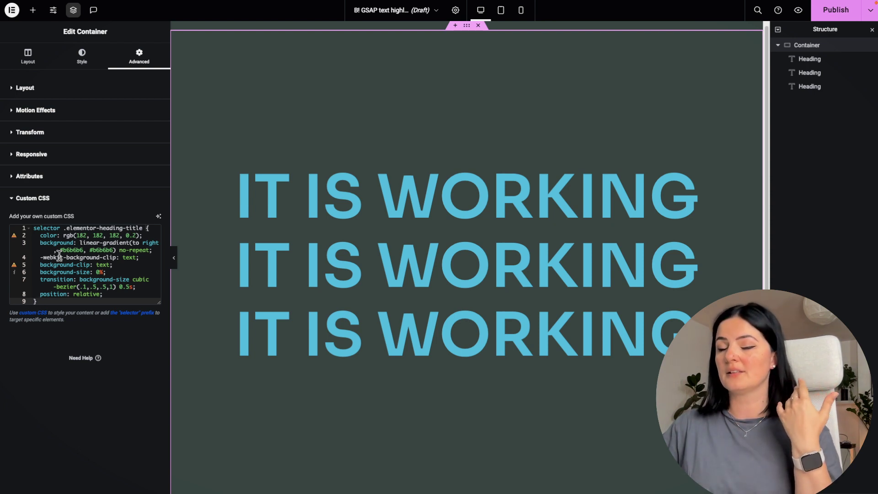
# - Widen the panel and review the background-clip: text and 0.2-opacity color lines
pyautogui.moveTo(169, 246); pyautogui.dragTo(272, 225)
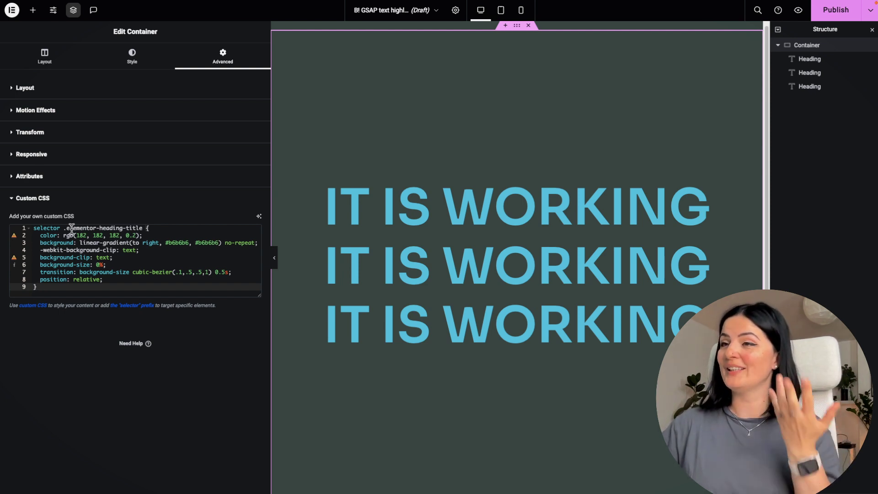
pyautogui.click(119, 258)
pyautogui.click(152, 235)
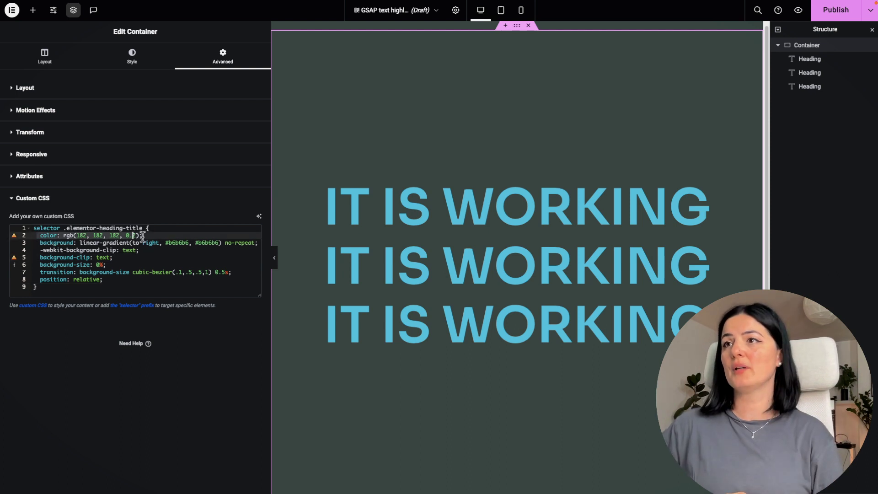
pyautogui.click(168, 257)
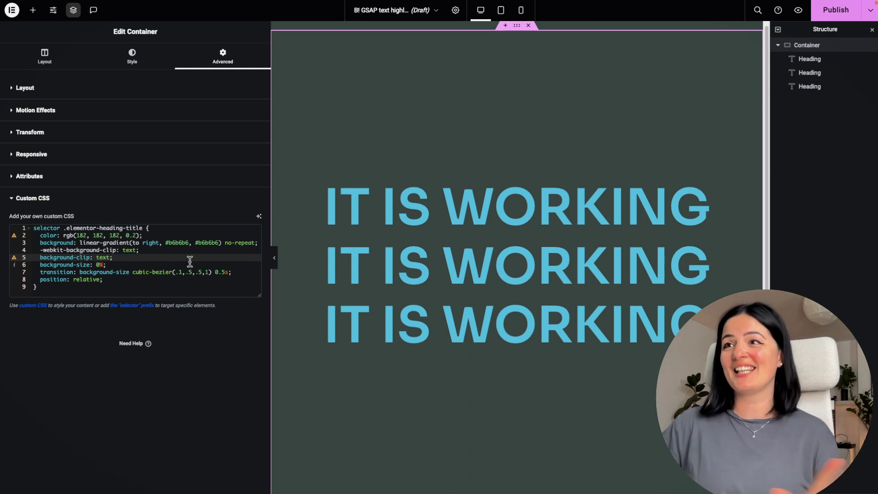
# - Publish the page, preview the three faint grey headings live, and return to the editor
pyautogui.click(823, 18)
pyautogui.click(799, 12)
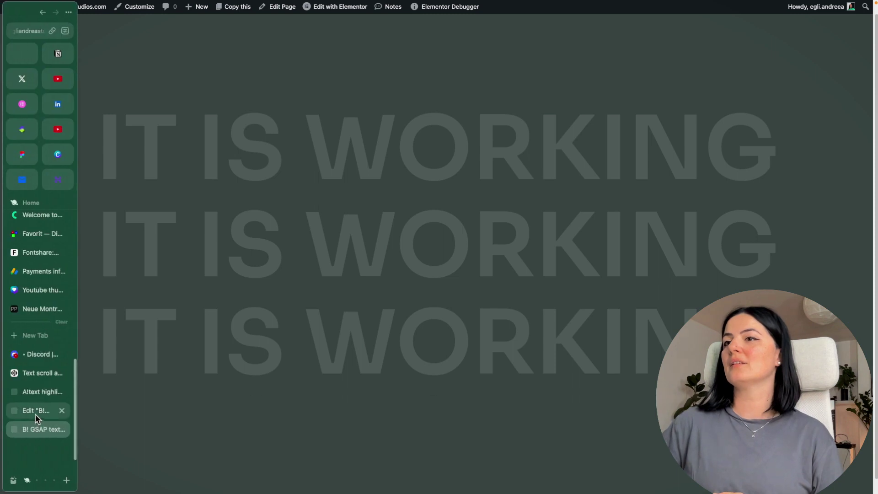
pyautogui.click(34, 415)
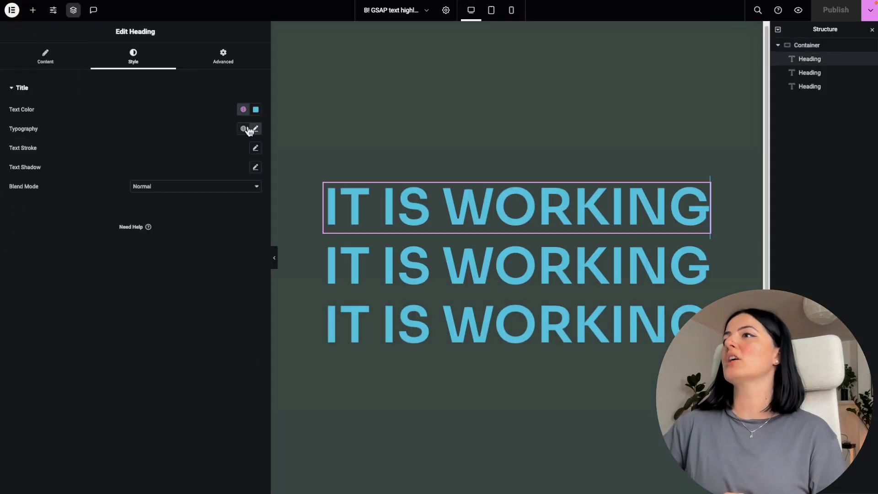
# - Set the first and second headings' font weight to 700 (Bold)
pyautogui.click(256, 129)
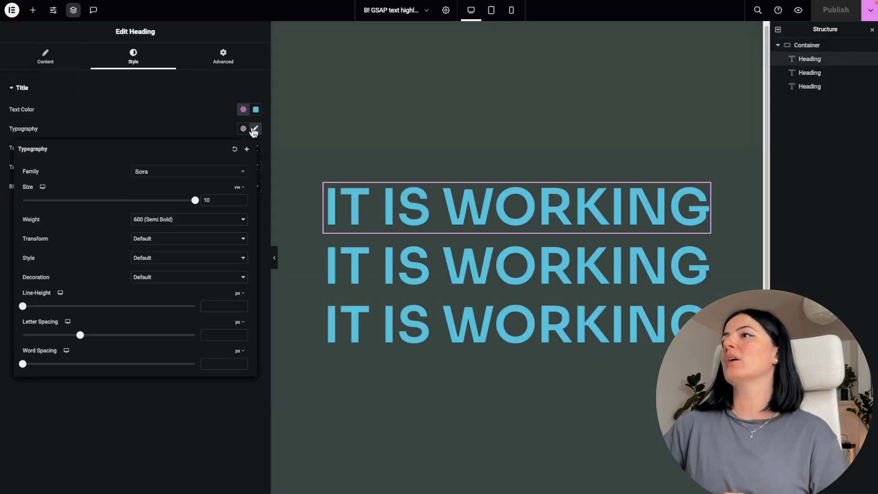
pyautogui.click(162, 222)
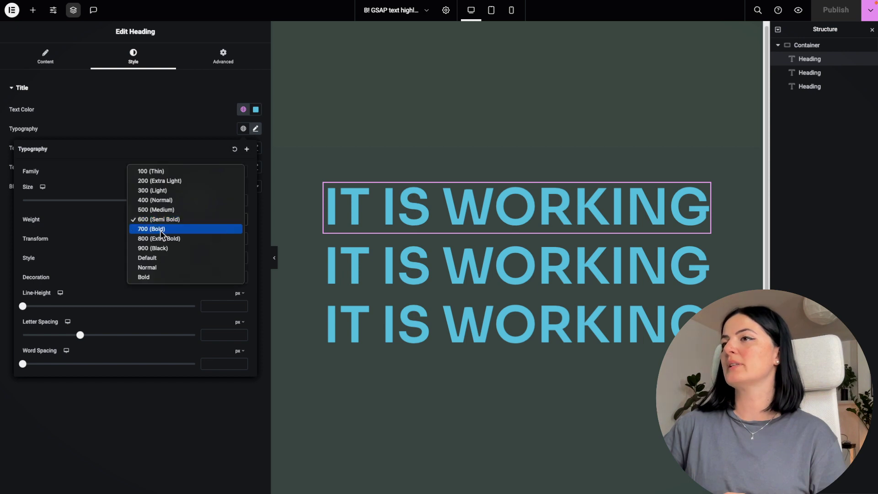
pyautogui.click(161, 231)
pyautogui.click(517, 265)
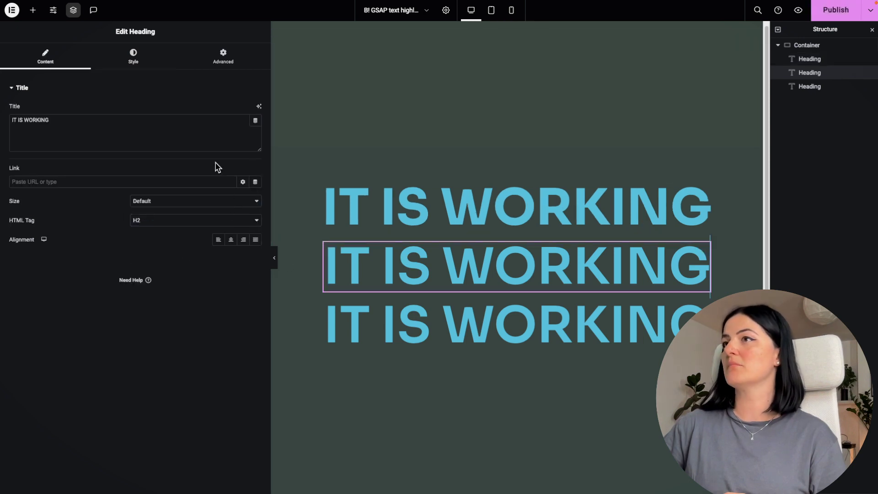
pyautogui.click(136, 60)
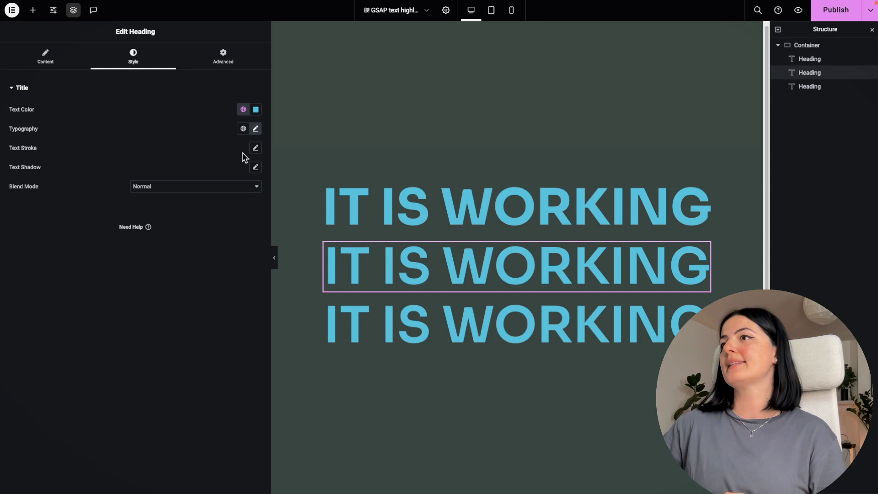
pyautogui.click(255, 129)
pyautogui.click(168, 222)
pyautogui.click(169, 227)
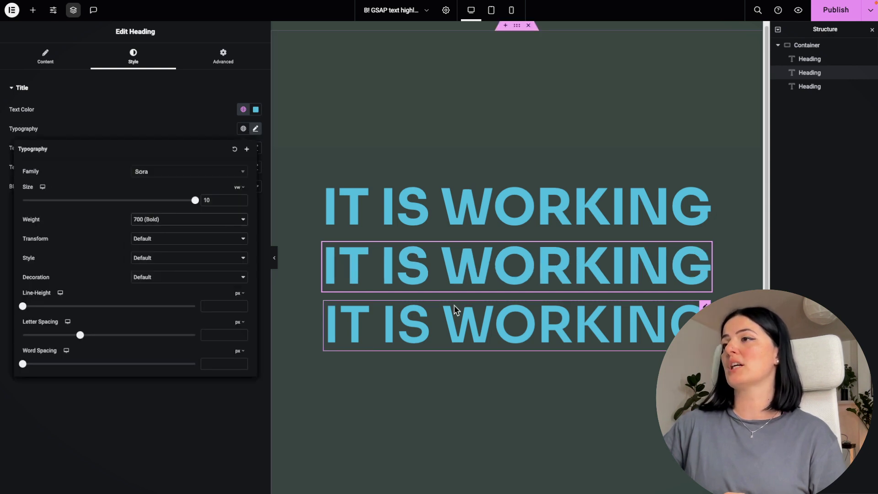
# - Set the third heading's weight to 700 (Bold) and narrow the settings panel
pyautogui.click(456, 316)
pyautogui.click(133, 57)
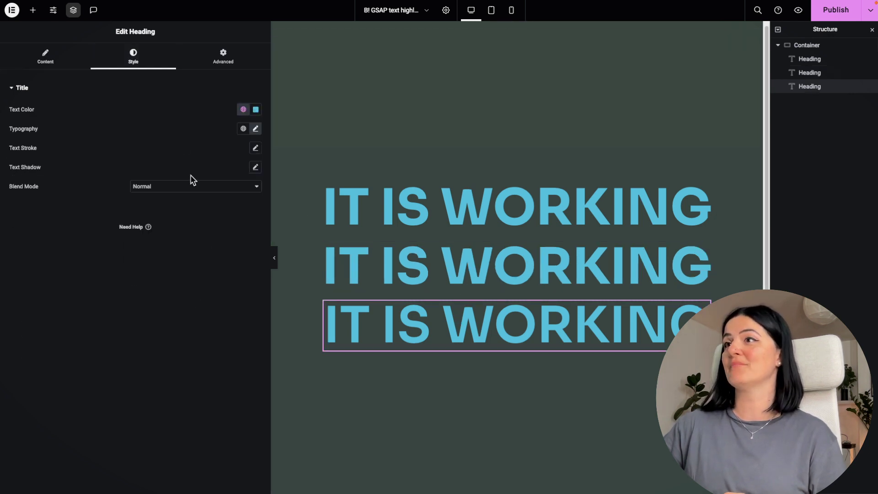
pyautogui.click(255, 129)
pyautogui.click(201, 220)
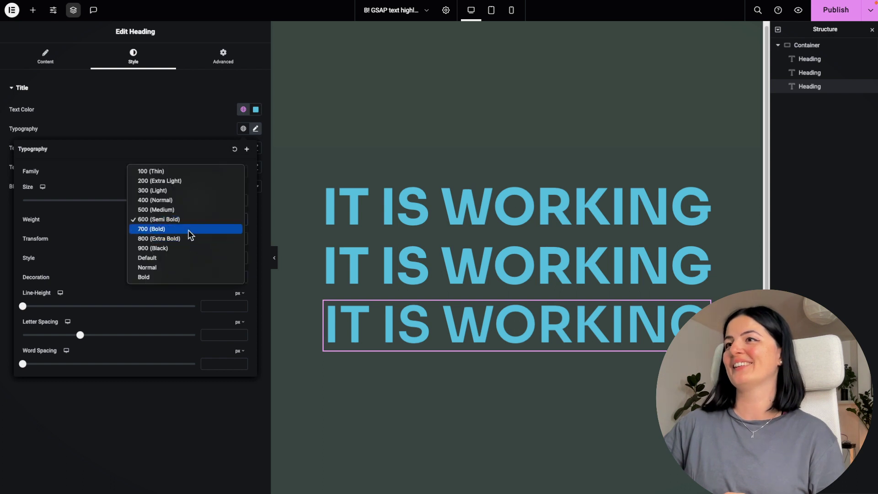
pyautogui.click(190, 229)
pyautogui.click(270, 90)
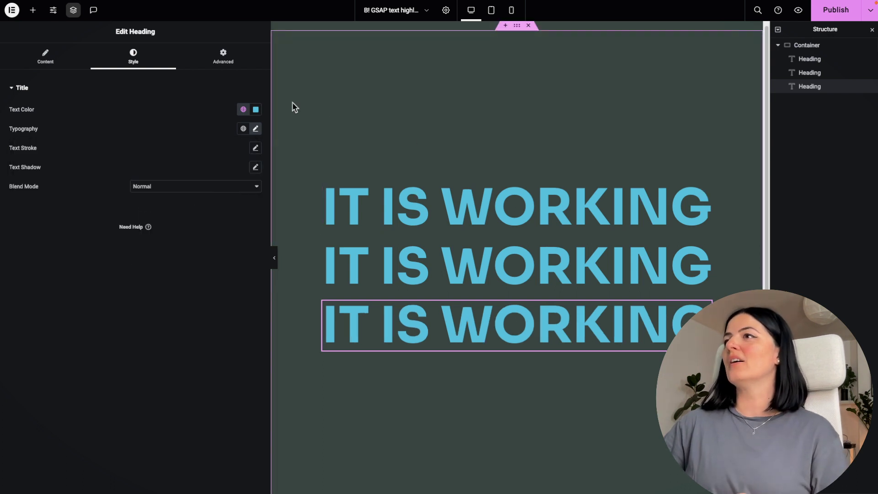
pyautogui.moveTo(271, 86); pyautogui.dragTo(215, 92)
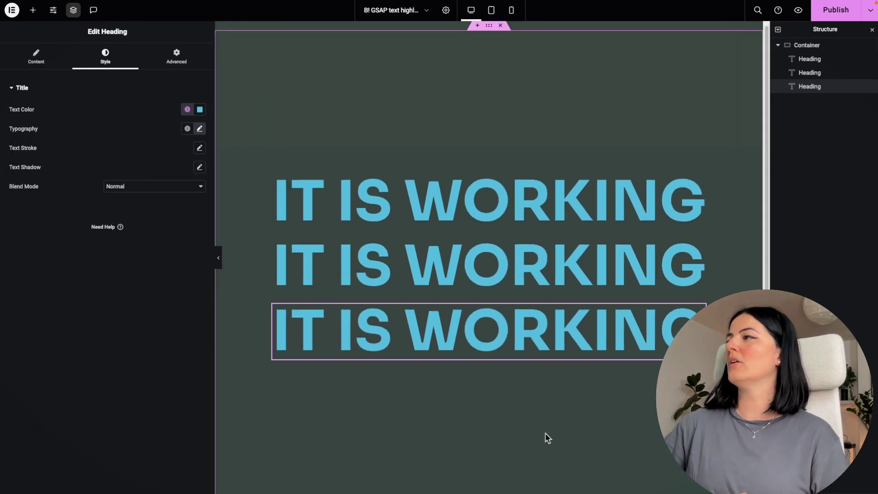
# - Add a new single-column flexbox container below the three headings
pyautogui.scroll(-4, 440, 329)
pyautogui.click(34, 10)
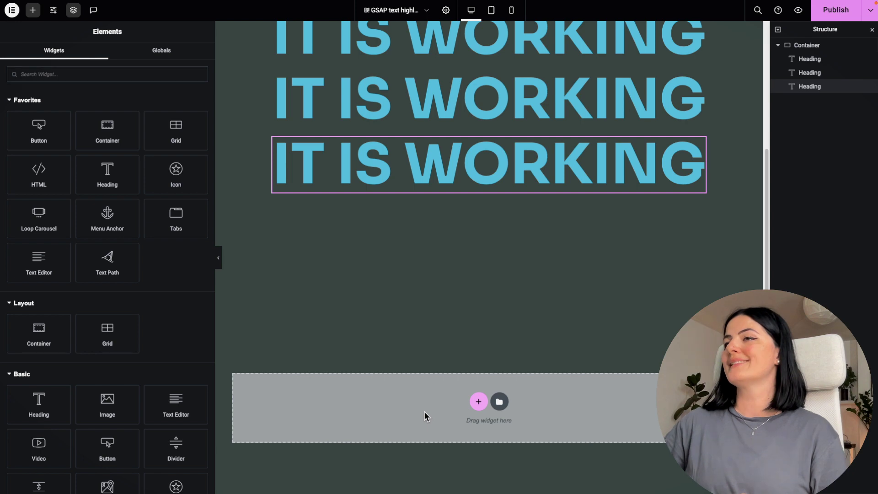
pyautogui.click(478, 401)
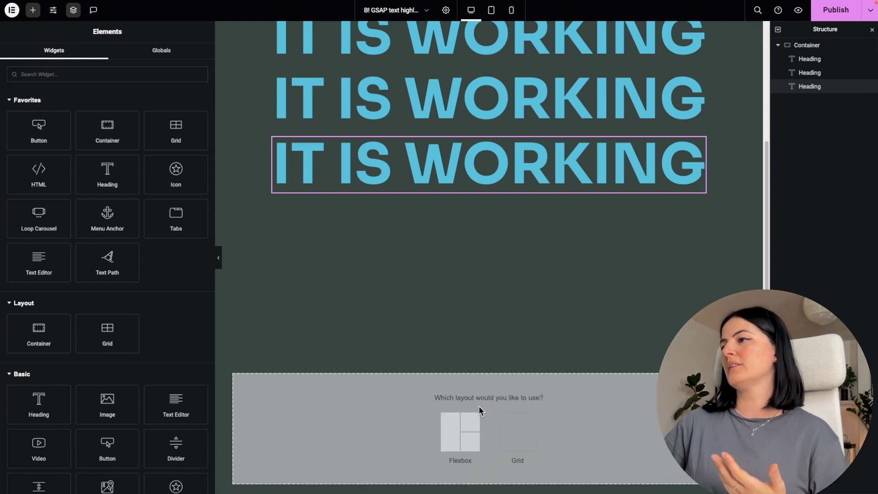
pyautogui.click(450, 429)
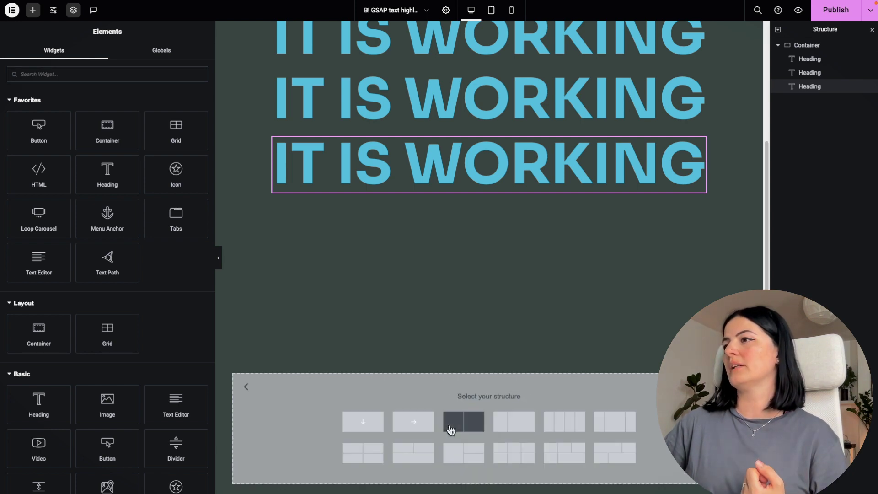
pyautogui.click(379, 427)
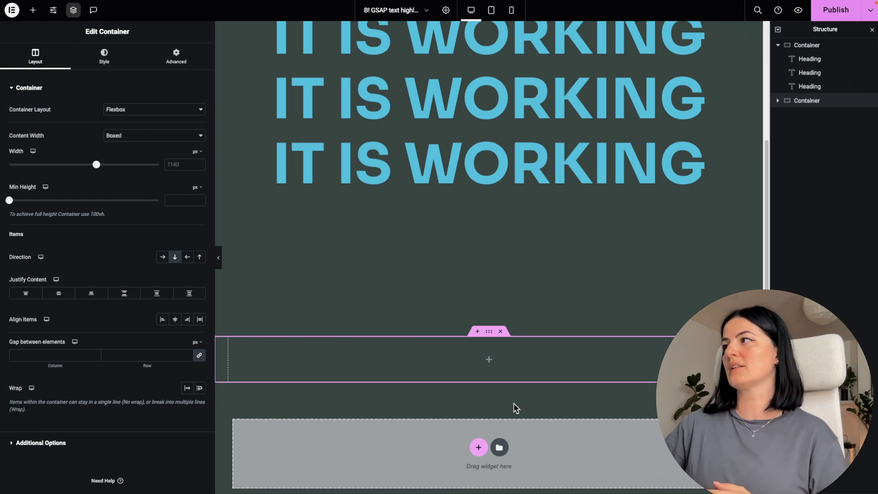
# - Place an HTML widget in the new empty container, then bring up the Notion code page
pyautogui.click(33, 14)
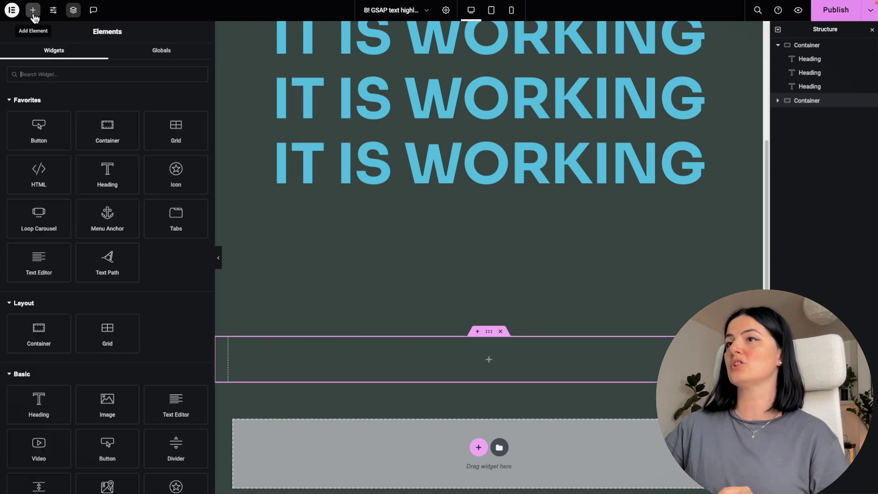
pyautogui.click(488, 333)
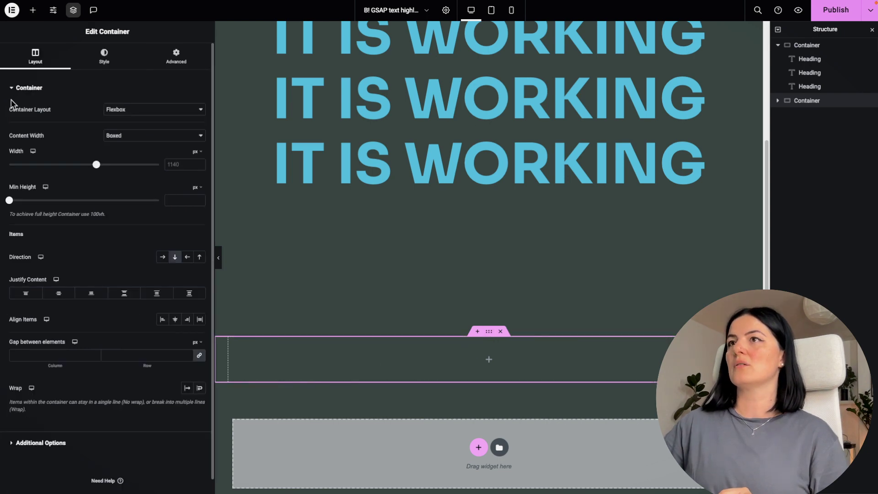
pyautogui.click(32, 10)
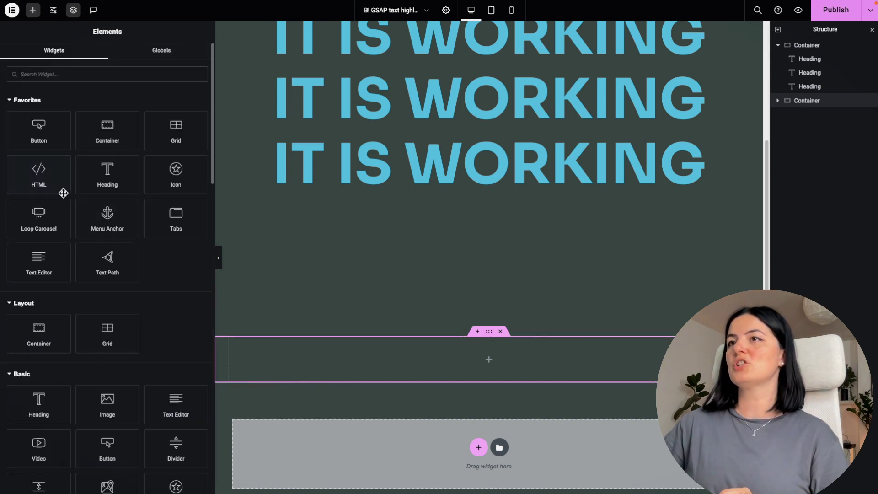
pyautogui.click(45, 175)
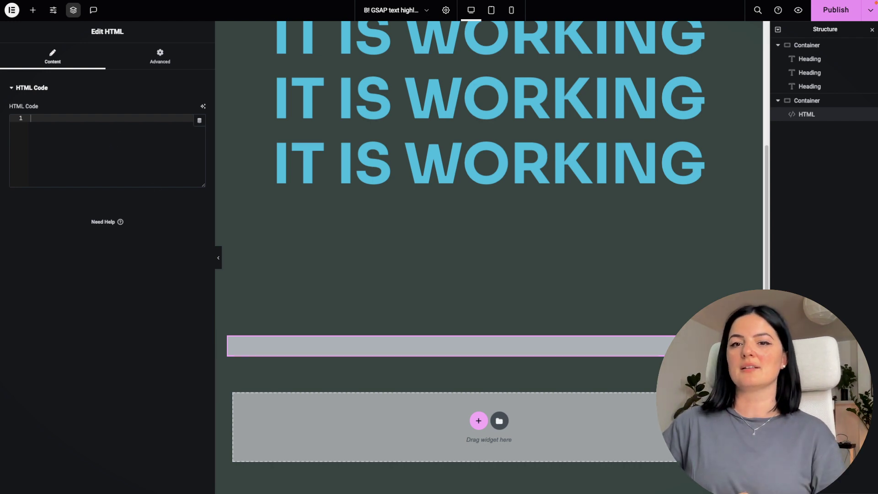
pyautogui.click(28, 69)
# - Copy the GSAP ScrollTrigger script from the Notion code page and return to Elementor
pyautogui.moveTo(466, 323); pyautogui.dragTo(373, 122)
pyautogui.press('super+c')
pyautogui.moveTo(1, 183)
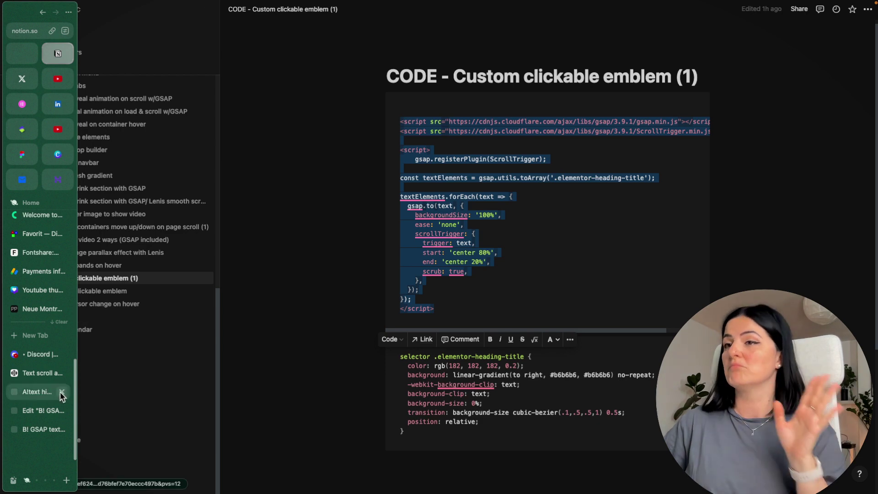
pyautogui.click(44, 411)
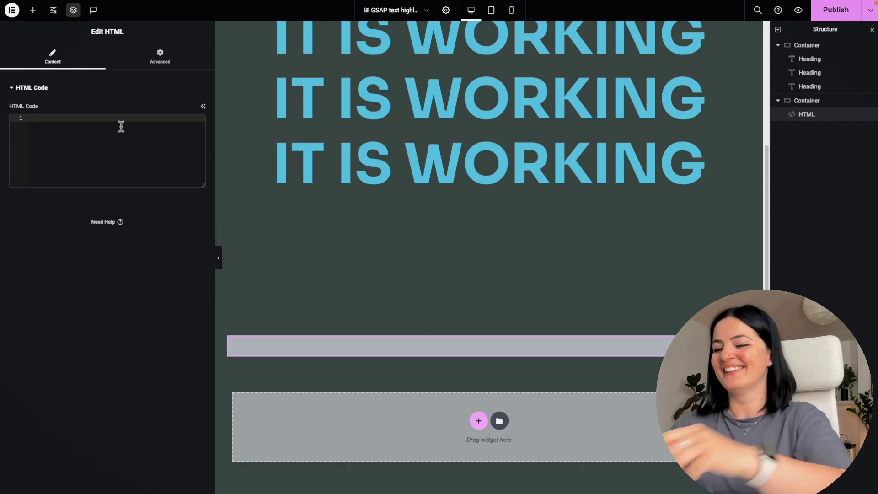
# - Paste the script into the HTML widget, then check its elementor-heading-title selector and line-16 start value
pyautogui.rightClick(78, 125)
pyautogui.click(107, 208)
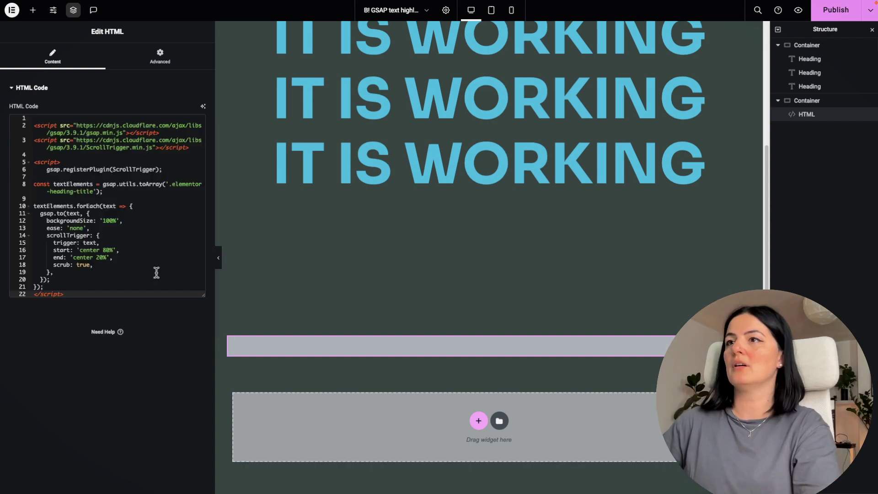
pyautogui.moveTo(214, 205); pyautogui.dragTo(327, 204)
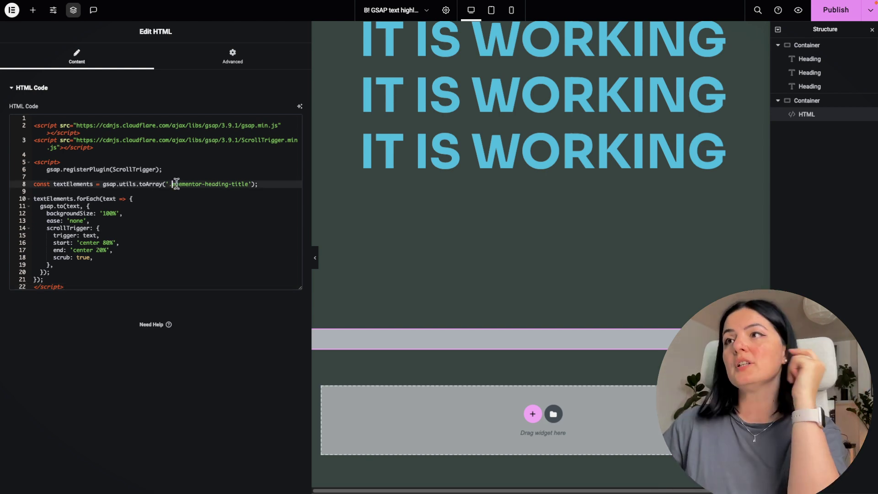
pyautogui.moveTo(181, 184); pyautogui.dragTo(254, 182)
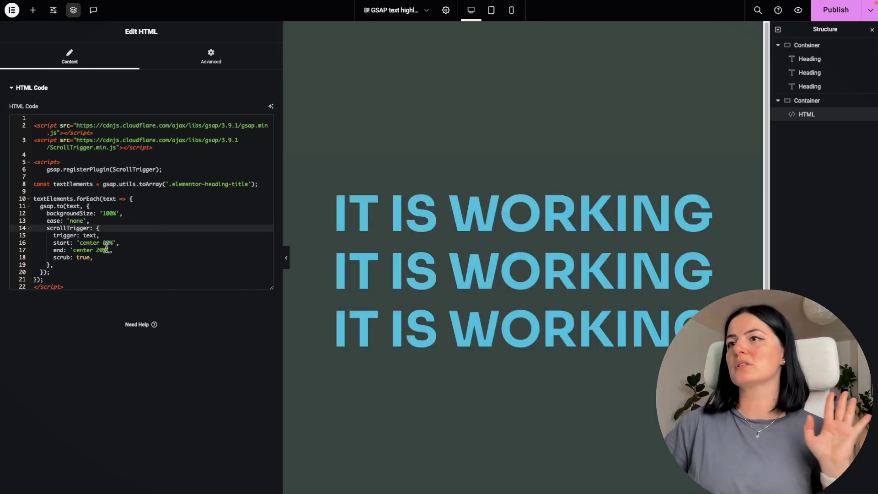
pyautogui.click(105, 243)
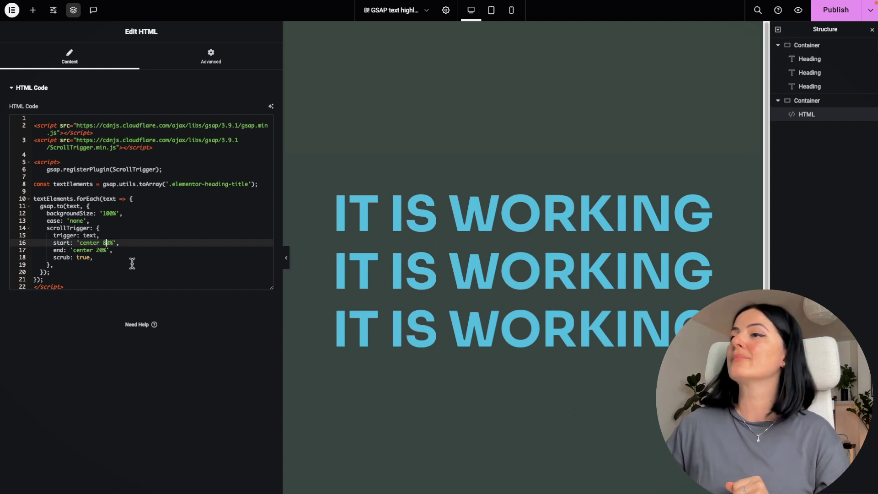
# - Publish the page and preview it live, scrolling to watch the headings fill in
pyautogui.click(826, 17)
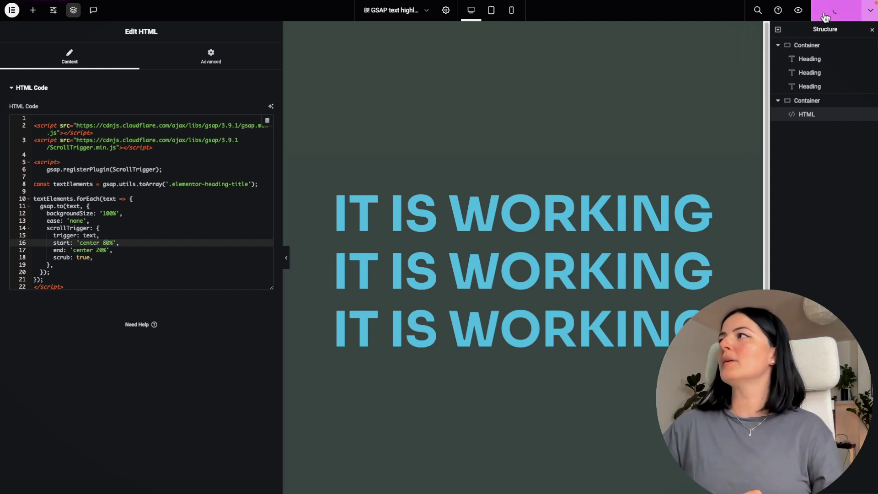
pyautogui.click(799, 11)
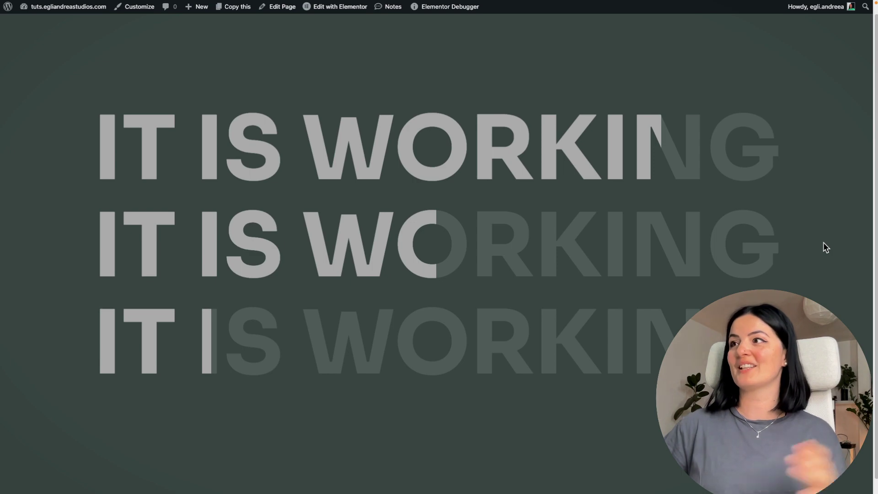
pyautogui.scroll(2, 823, 242)
# - Back in the editor, select the headings container and show its Advanced settings
pyautogui.moveTo(31, 283)
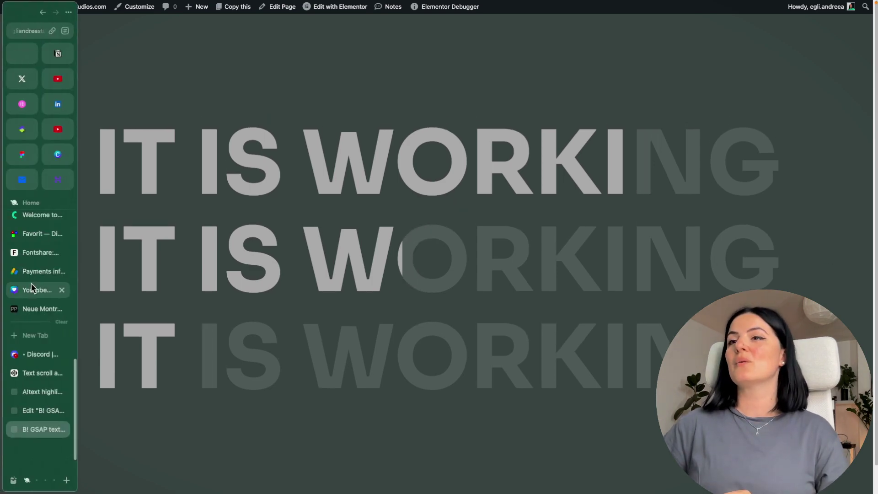
pyautogui.click(28, 412)
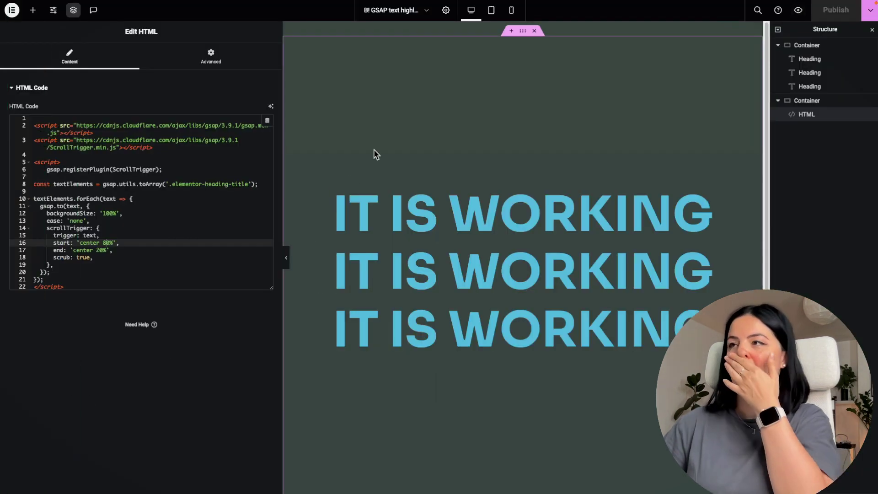
pyautogui.click(789, 45)
pyautogui.click(790, 46)
pyautogui.click(790, 46)
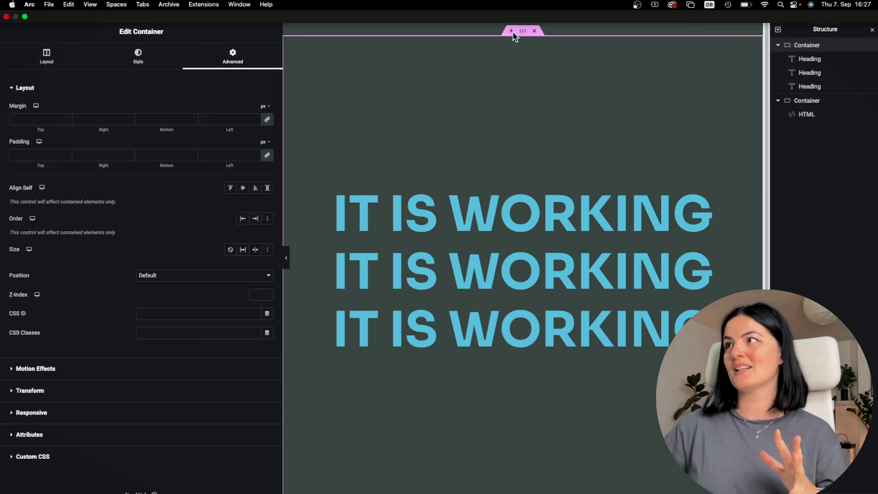
pyautogui.click(511, 31)
pyautogui.click(799, 44)
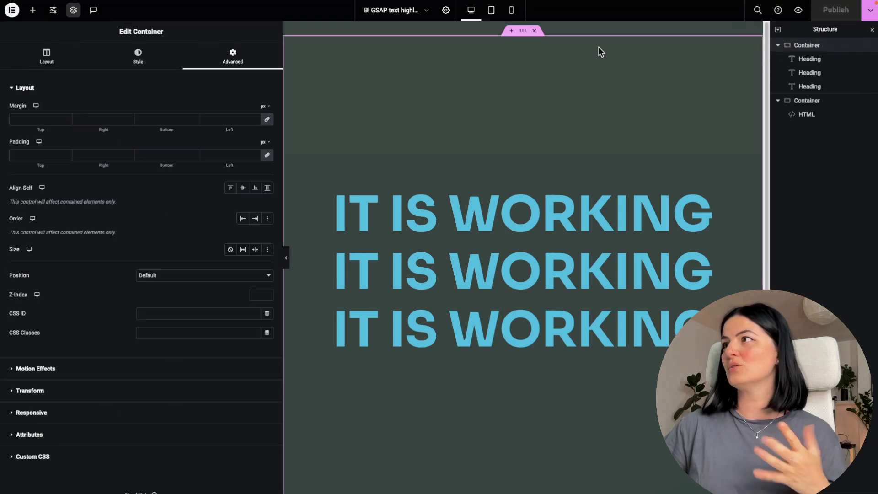
pyautogui.click(512, 31)
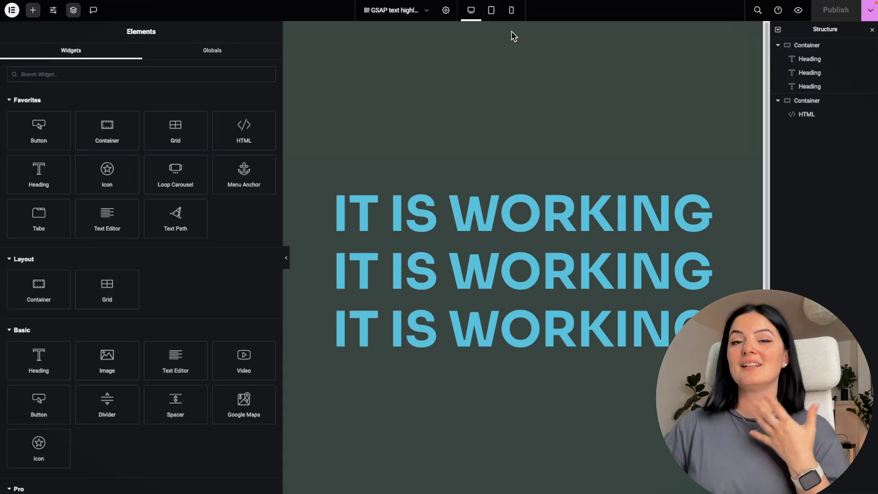
pyautogui.click(809, 46)
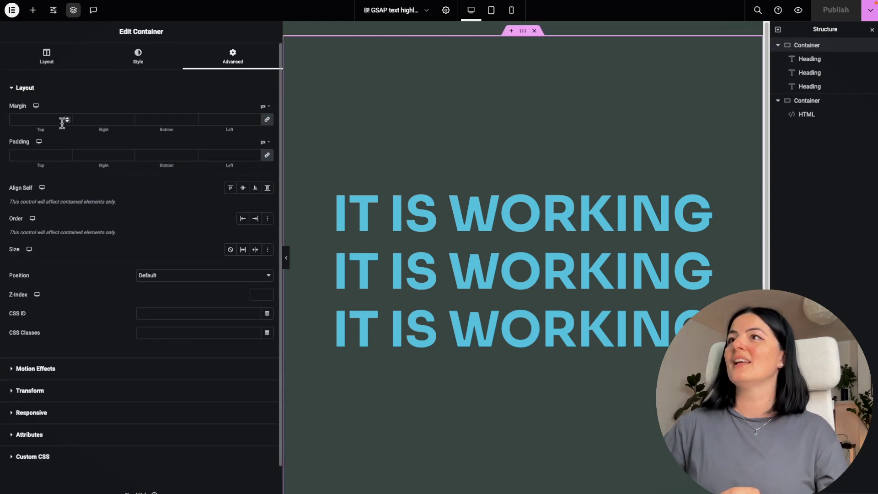
# - Set the headings container's unlinked top margin to 150 and add an empty container above it
pyautogui.click(267, 119)
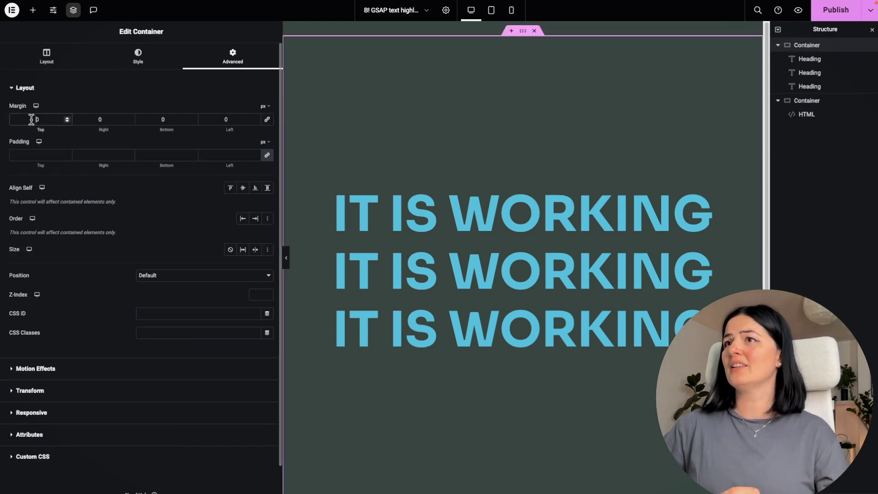
pyautogui.click(31, 119)
pyautogui.write('150')
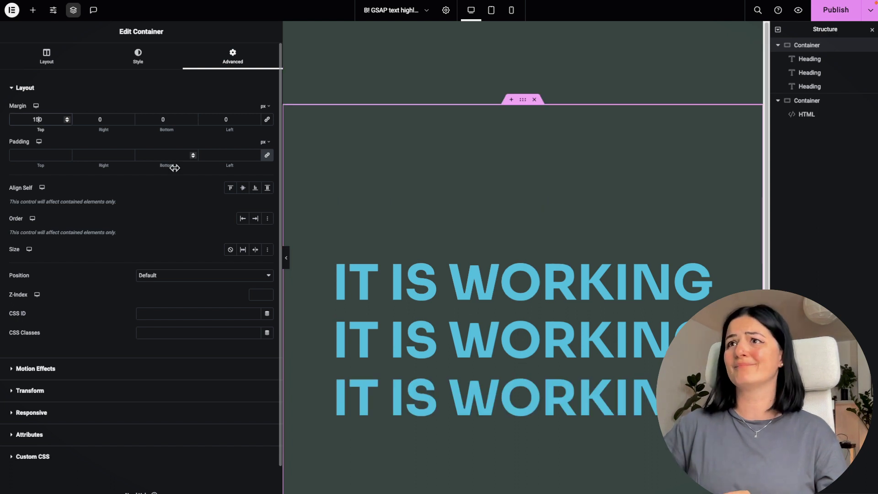
pyautogui.click(510, 101)
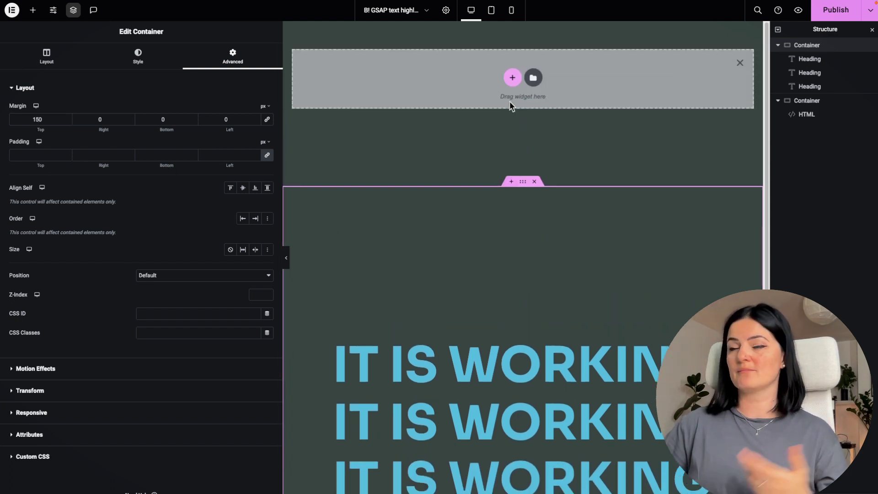
pyautogui.click(533, 79)
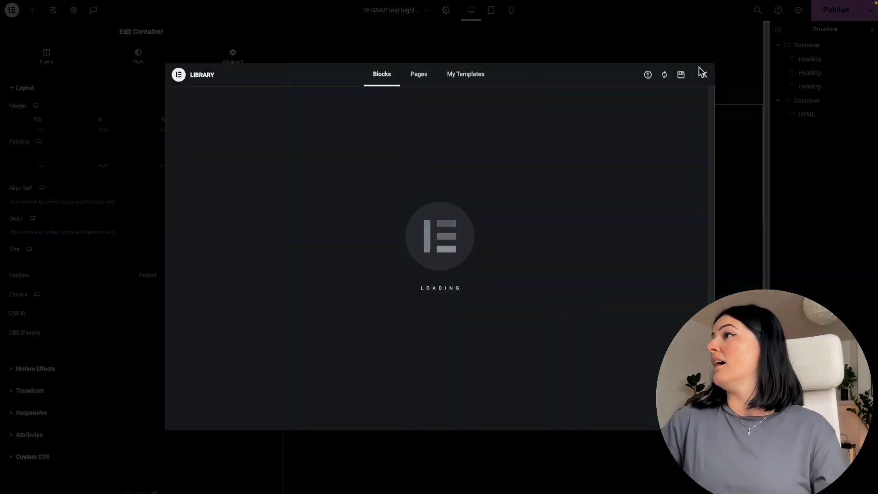
# - Insert the saved HERO COOL template from My Templates, applying its container settings
pyautogui.click(467, 77)
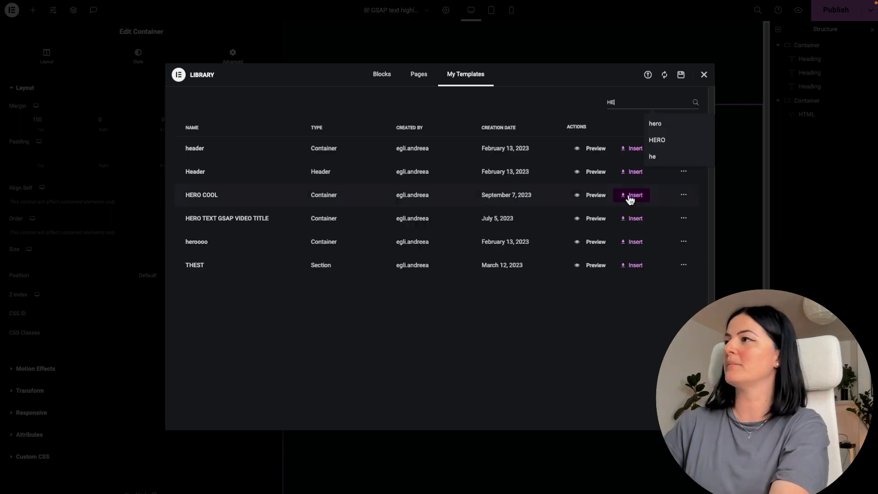
pyautogui.click(633, 195)
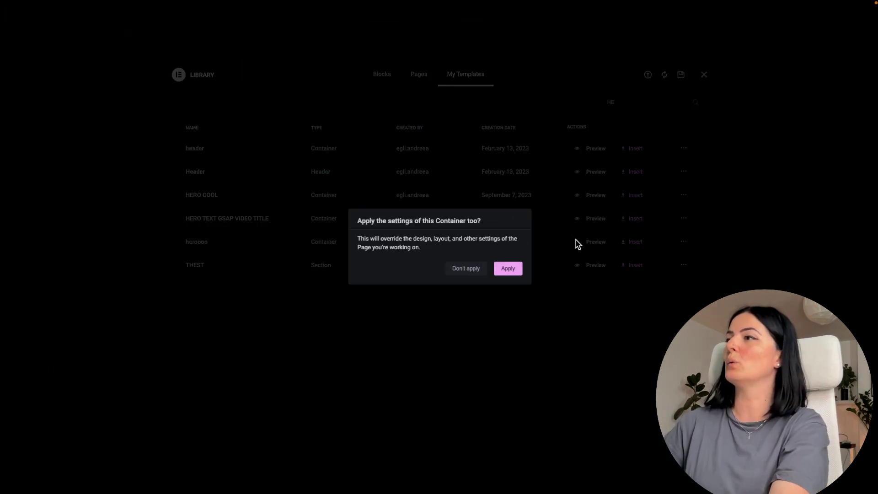
pyautogui.click(504, 269)
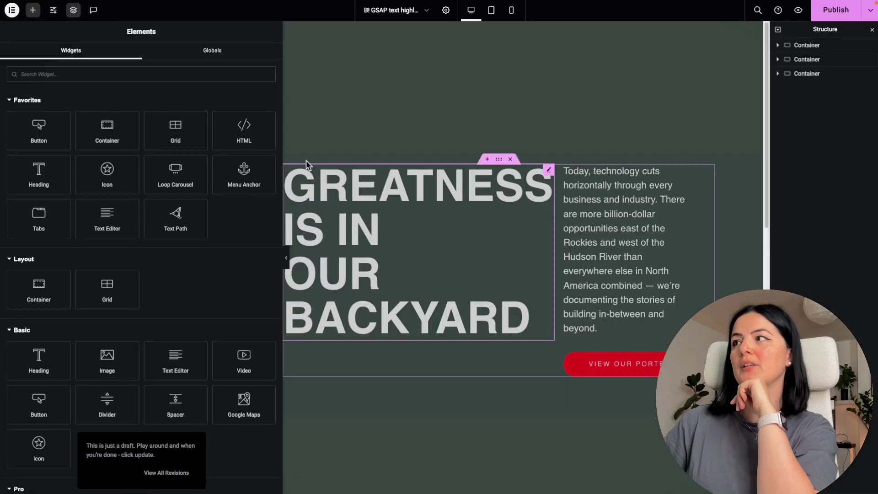
# - Stretch the hero container from 90% to 100% width and preview the page live
pyautogui.moveTo(283, 131); pyautogui.dragTo(191, 136)
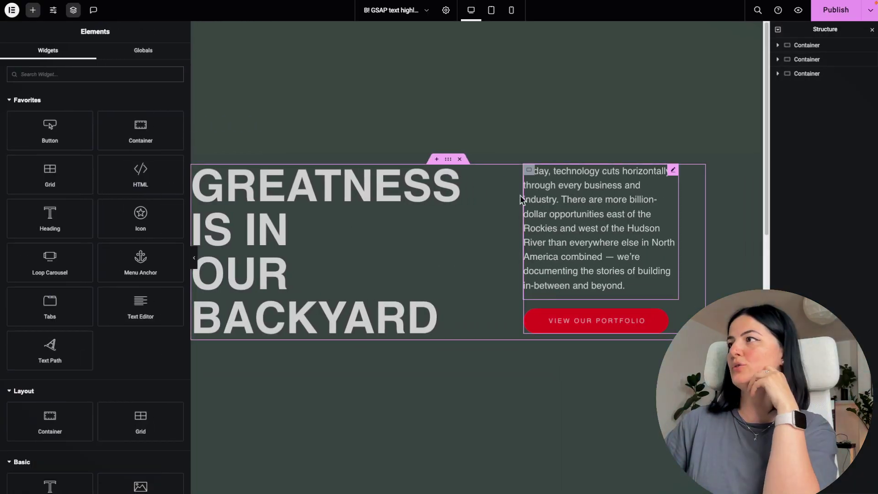
pyautogui.click(794, 45)
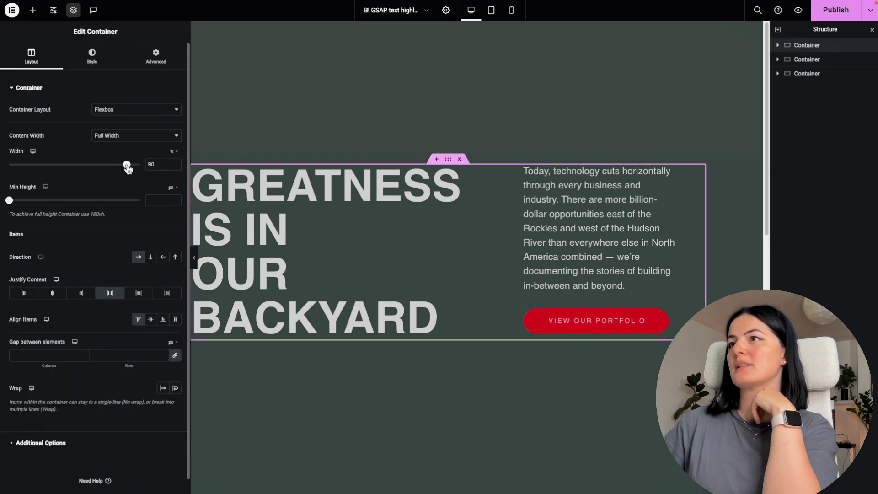
pyautogui.moveTo(127, 165); pyautogui.dragTo(140, 165)
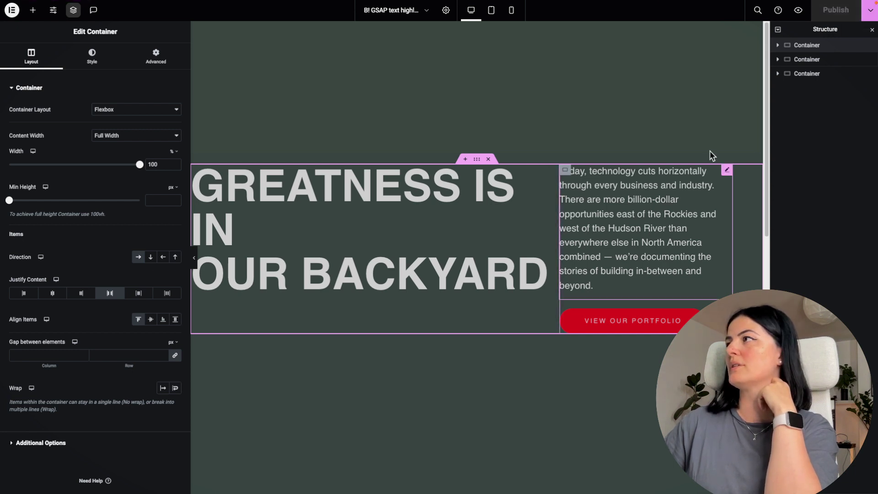
pyautogui.click(798, 10)
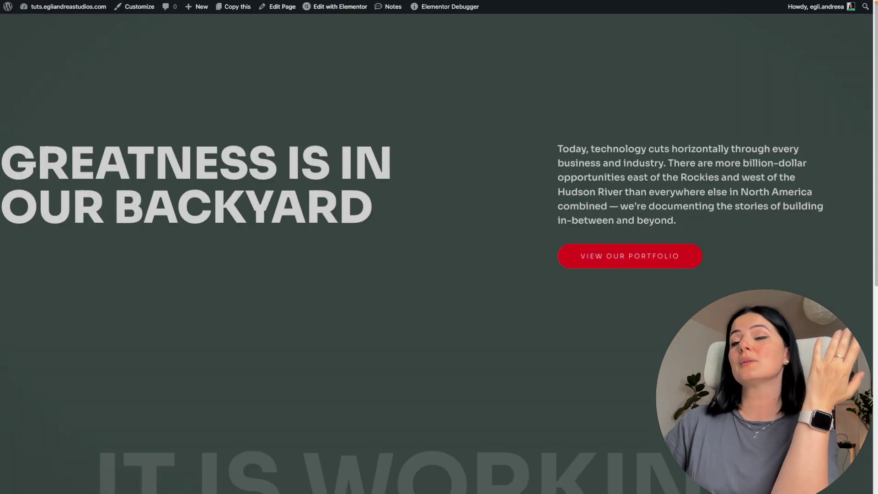
# - Scroll the live preview to watch the headings fill in beneath the hero
pyautogui.scroll(-1, 437, 254)
pyautogui.scroll(-4, 437, 254)
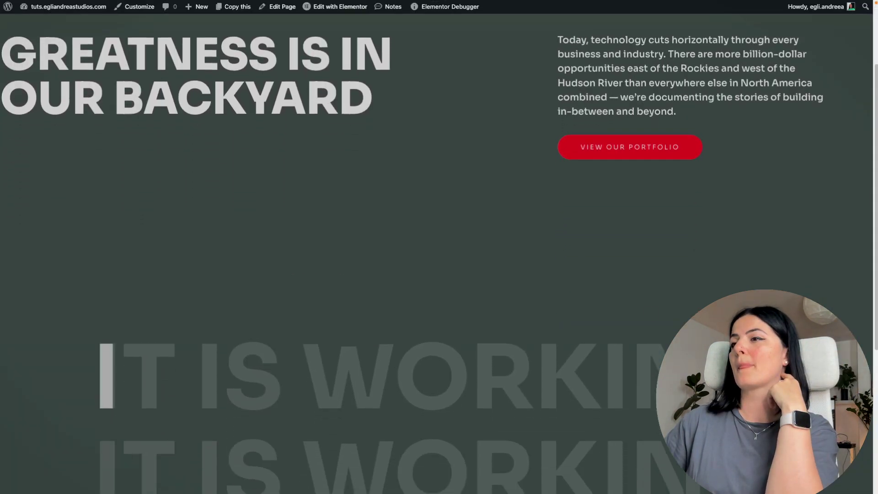
pyautogui.scroll(-1, 437, 254)
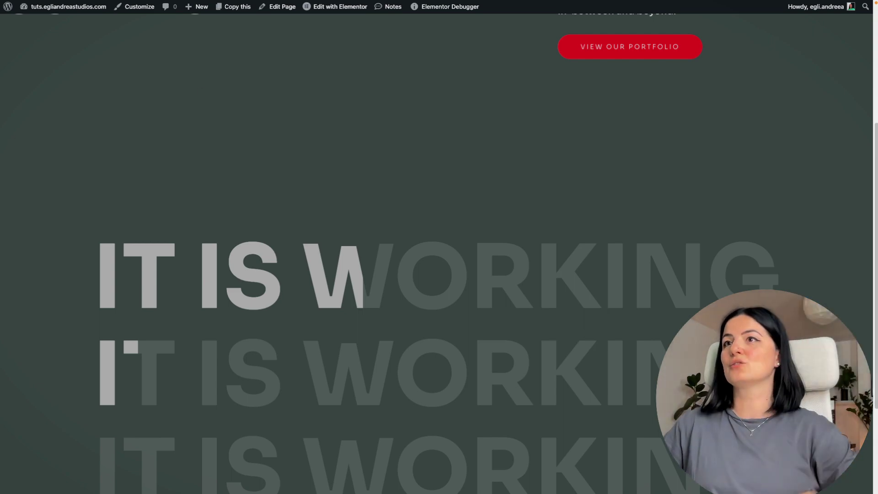
# - Paste the copied style and the Lorem ipsum text block into the headings container
pyautogui.moveTo(45, 321)
pyautogui.click(43, 413)
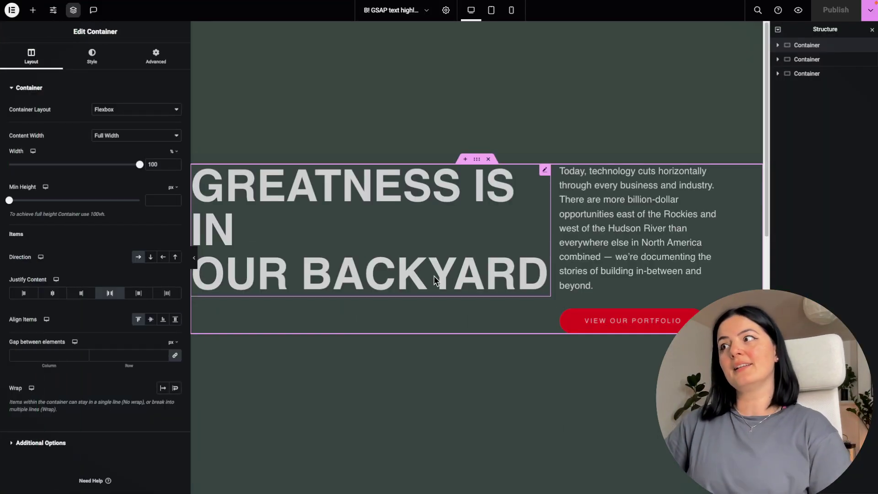
pyautogui.scroll(-5, 495, 383)
pyautogui.scroll(-5, 495, 383)
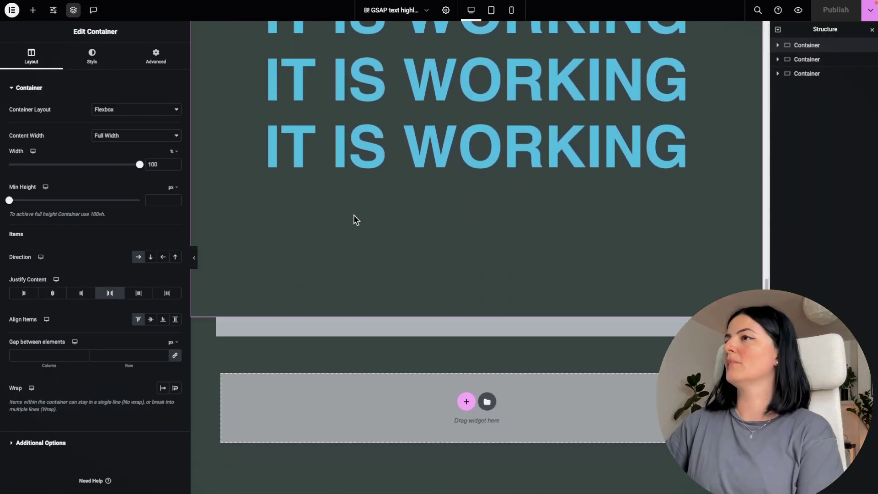
pyautogui.rightClick(355, 206)
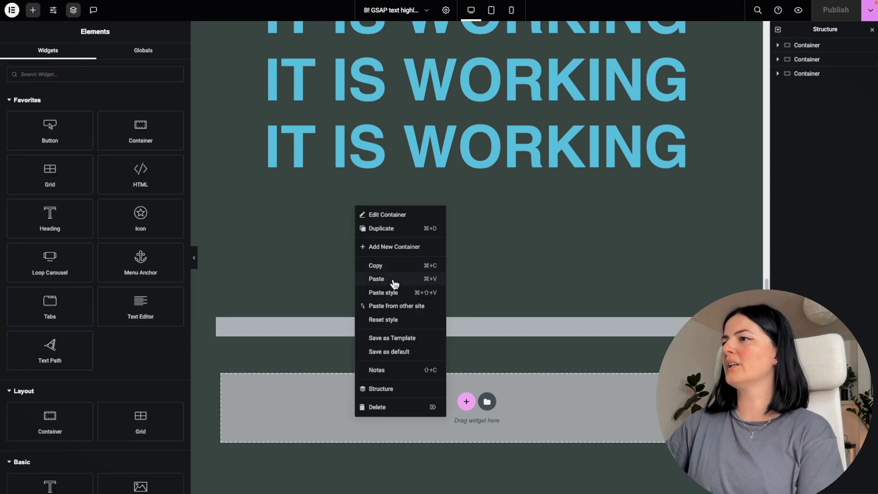
pyautogui.click(392, 291)
pyautogui.rightClick(359, 224)
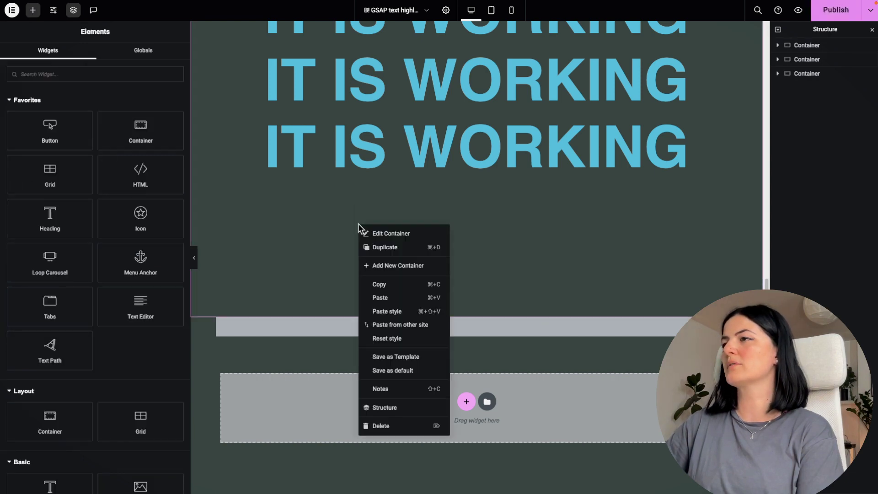
pyautogui.click(381, 298)
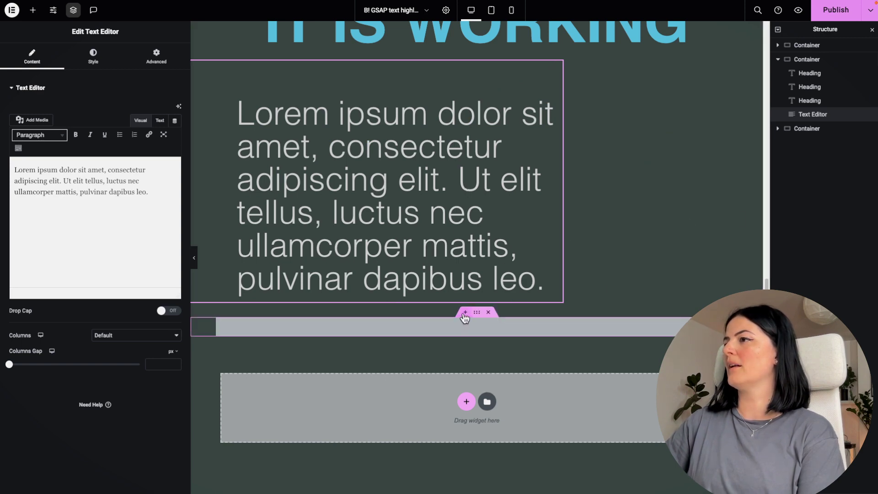
# - Add a new container below and paste a second copy of the text block into it
pyautogui.click(465, 314)
pyautogui.click(465, 359)
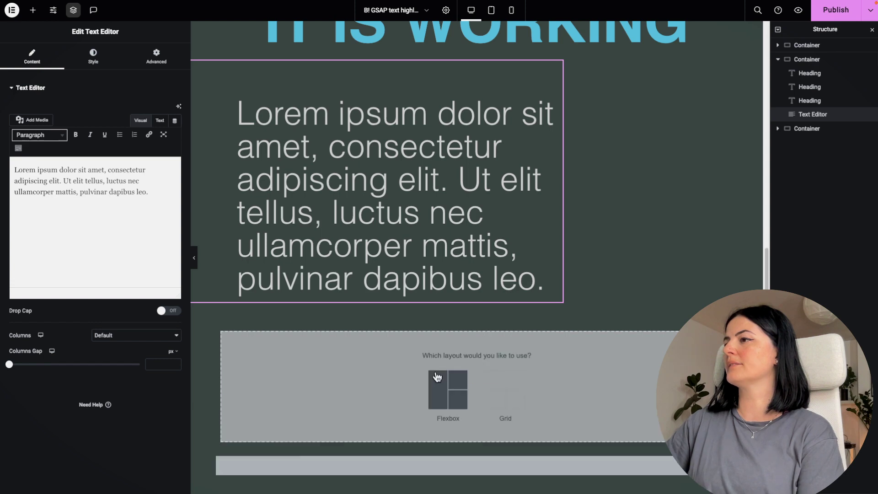
pyautogui.rightClick(380, 364)
pyautogui.click(397, 374)
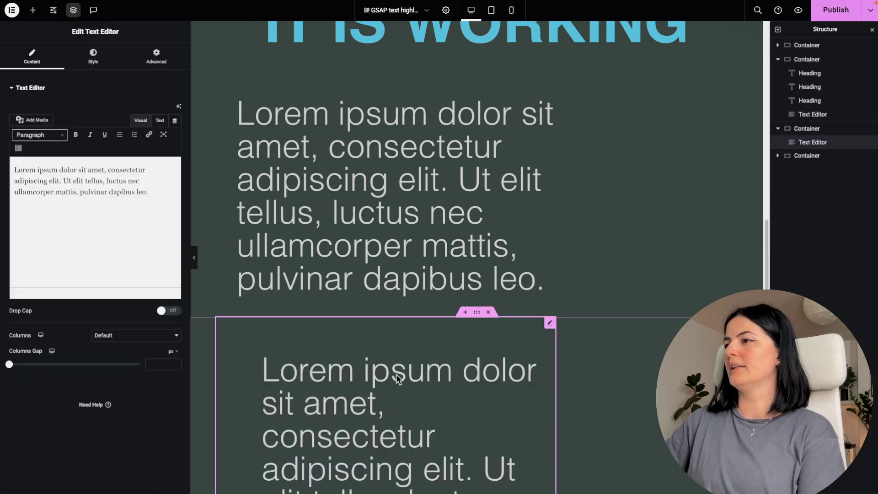
# - Set the new Lorem ipsum container's Align Items and Justify Content to End
pyautogui.click(477, 312)
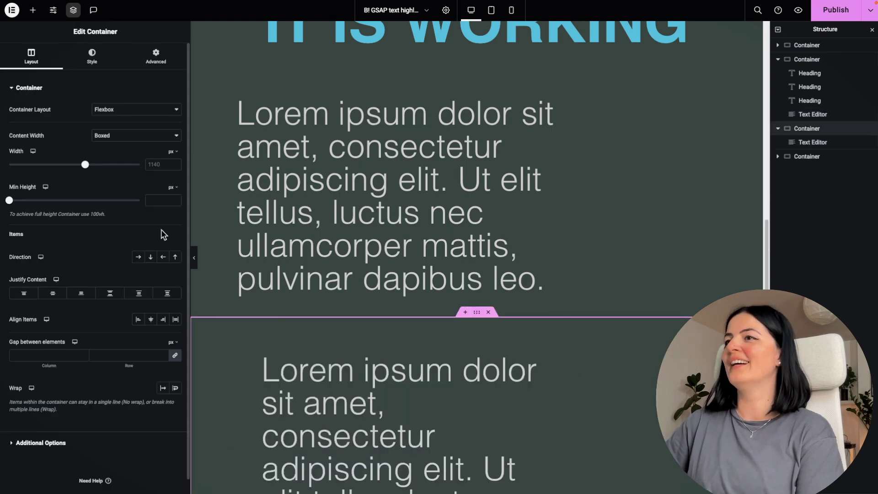
pyautogui.click(161, 320)
pyautogui.click(82, 294)
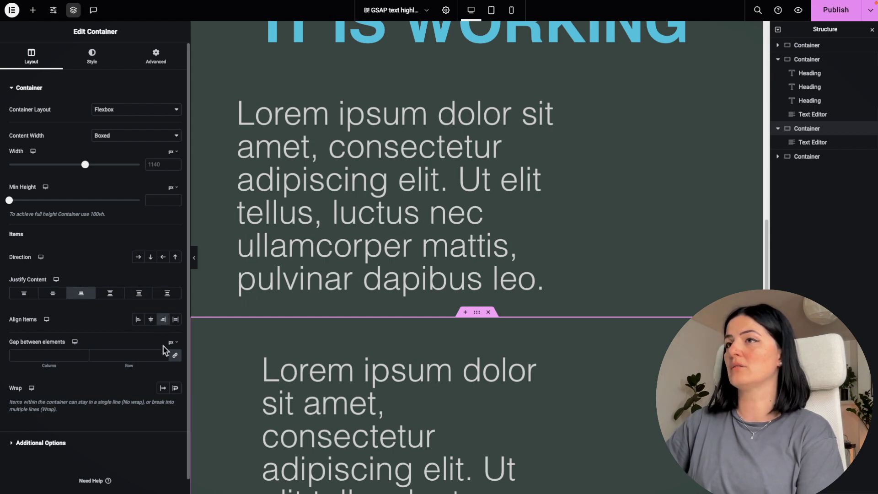
# - Switch the hero container's content width to Boxed and preview the page live
pyautogui.scroll(10, 574, 326)
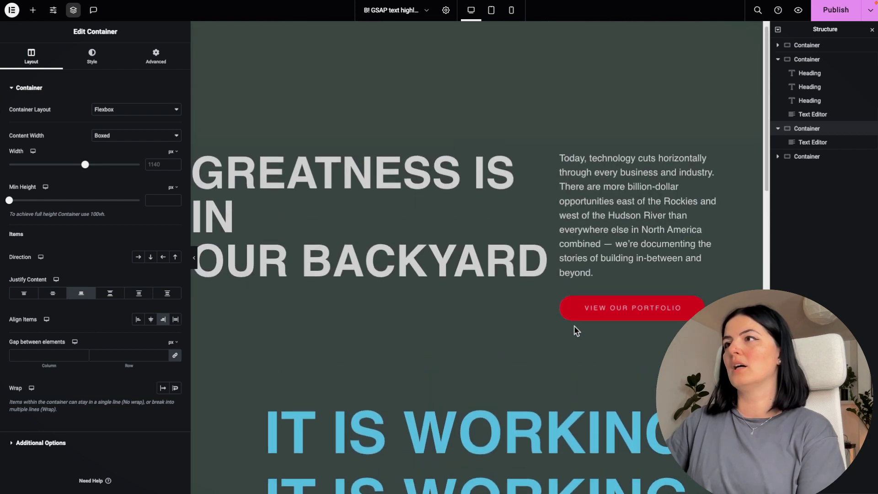
pyautogui.click(476, 165)
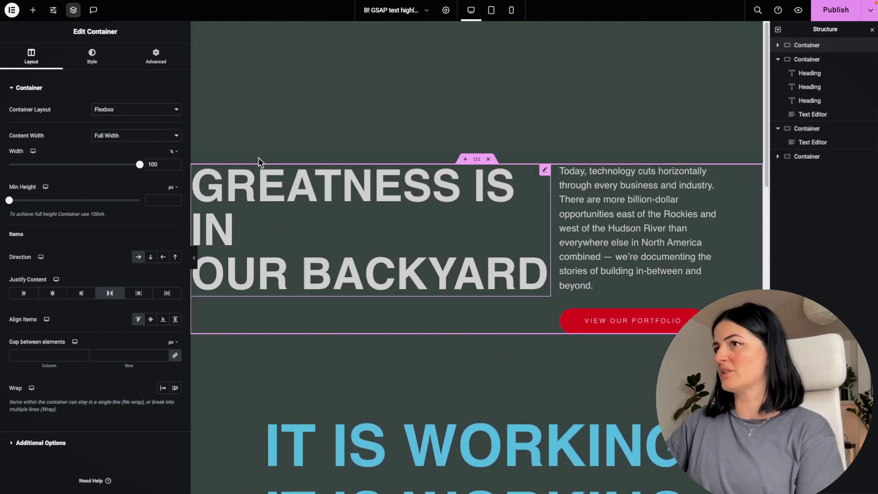
pyautogui.click(123, 139)
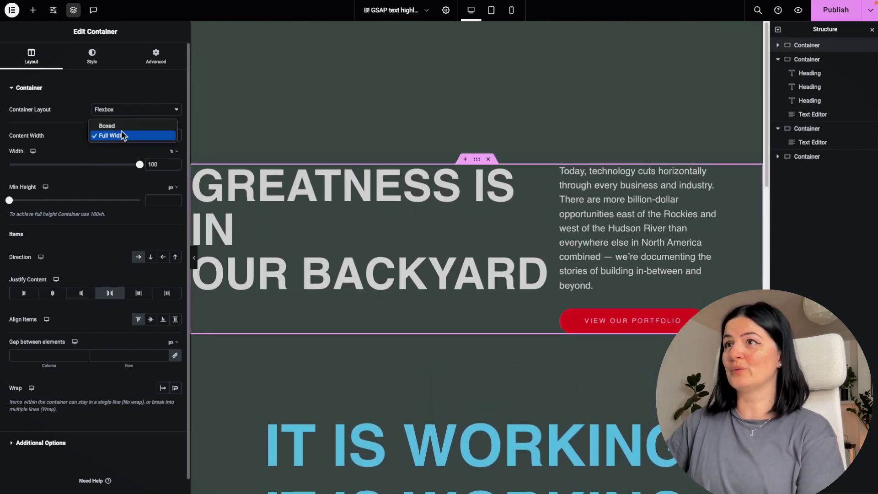
pyautogui.click(122, 136)
pyautogui.click(120, 133)
pyautogui.click(117, 126)
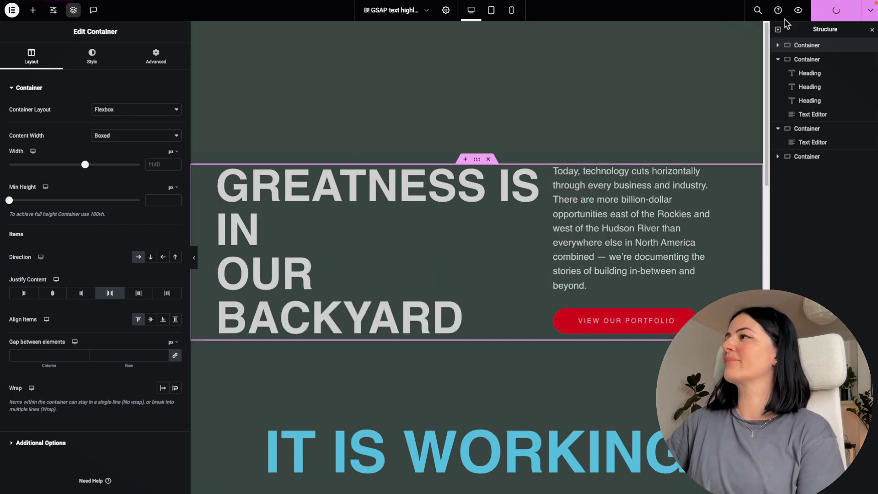
pyautogui.click(798, 11)
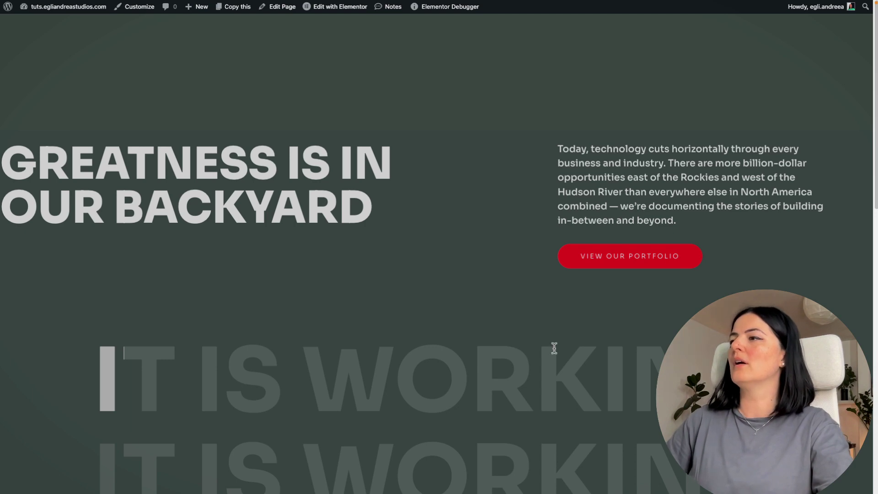
pyautogui.scroll(-6, 440, 254)
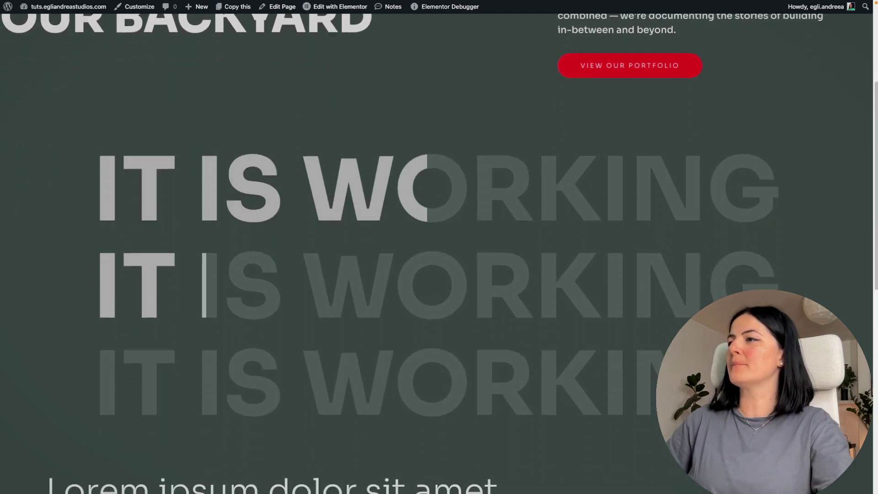
pyautogui.scroll(-5, 439, 254)
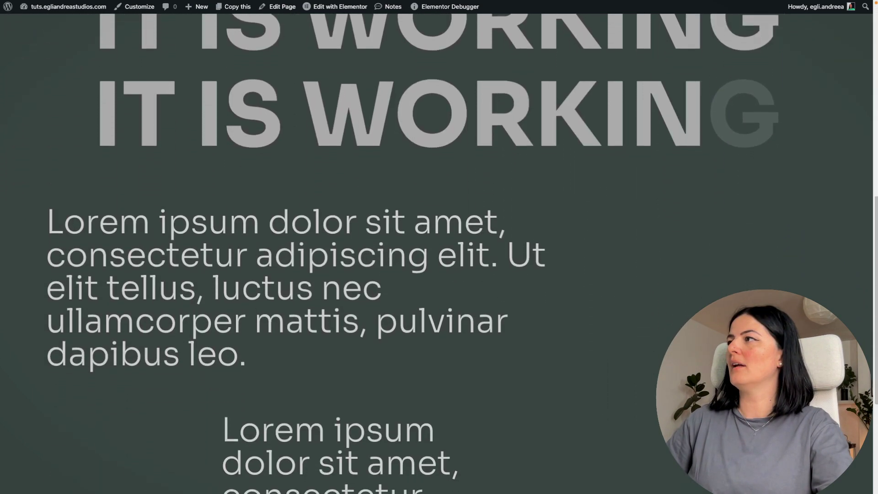
pyautogui.scroll(8, 439, 254)
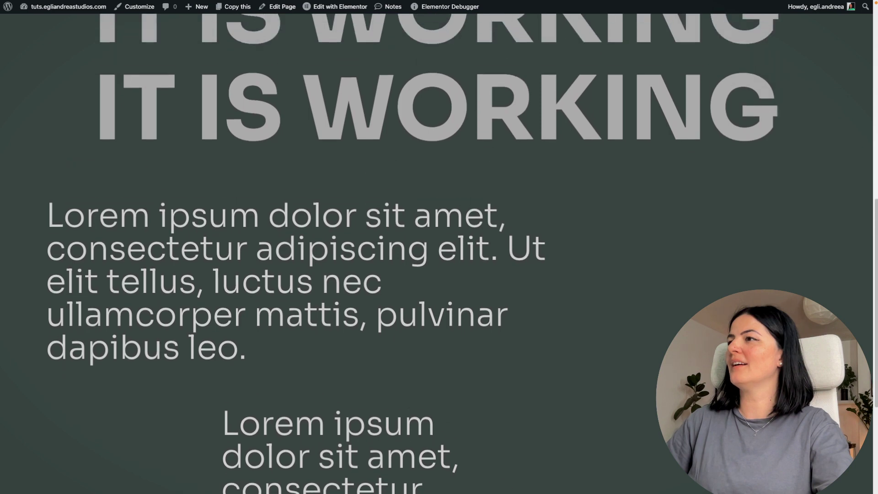
pyautogui.scroll(3, 439, 254)
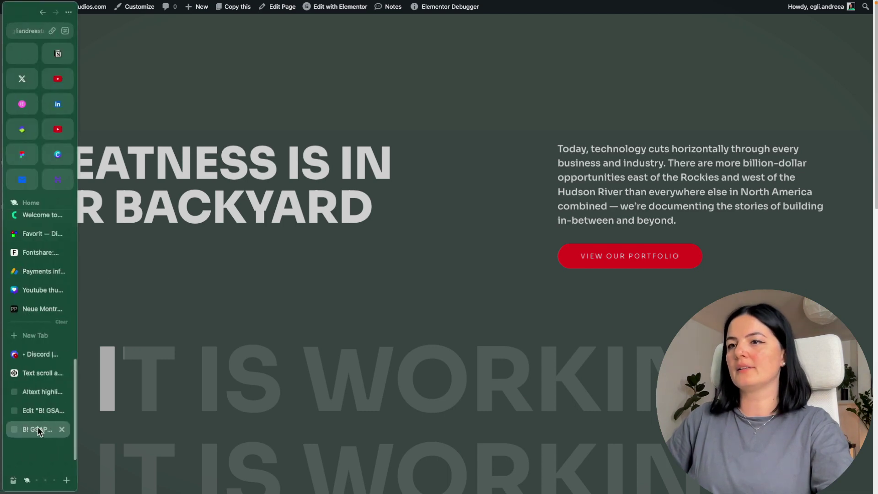
# - Give the first IT IS WORKING heading an unlinked top margin of 50
pyautogui.click(34, 413)
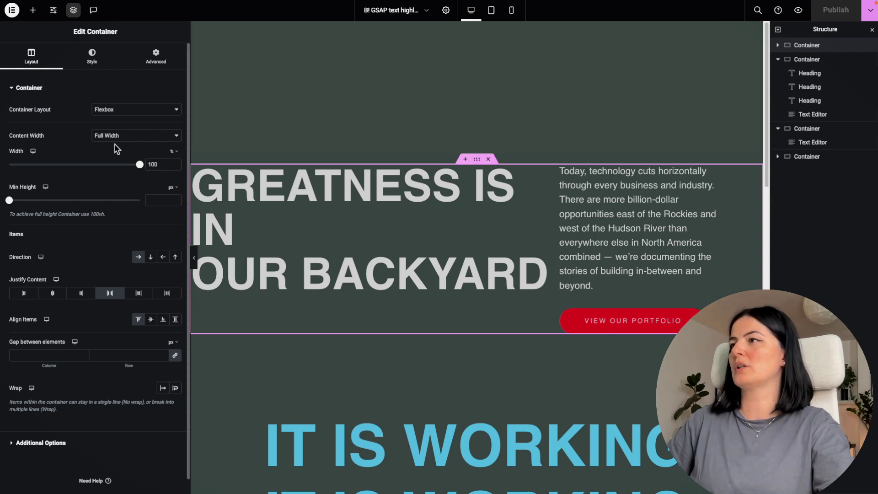
pyautogui.click(220, 197)
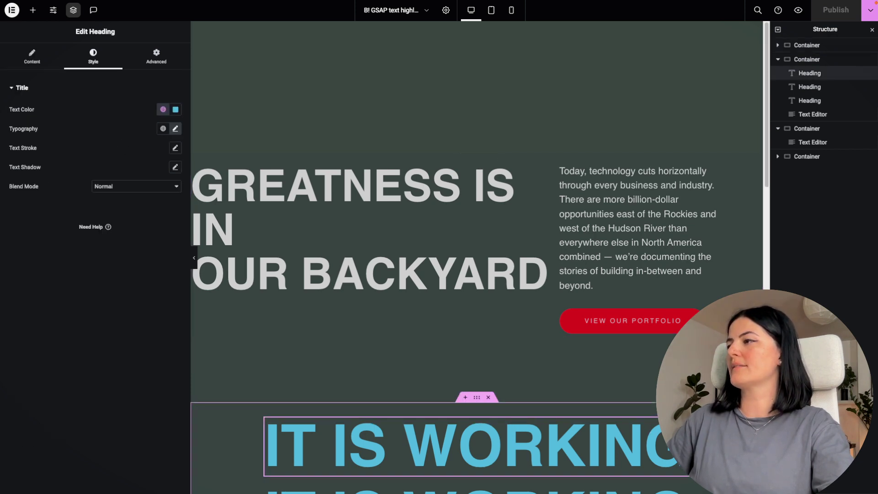
pyautogui.click(161, 56)
pyautogui.click(174, 119)
pyautogui.click(19, 118)
pyautogui.write('5')
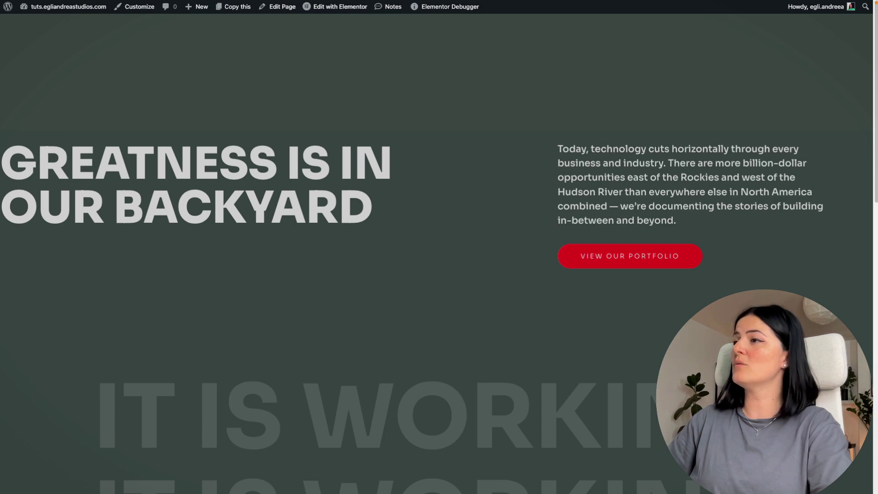
# - Scroll the live page up and down to check the grey fill spreading across the headings
pyautogui.scroll(-3, 227, 343)
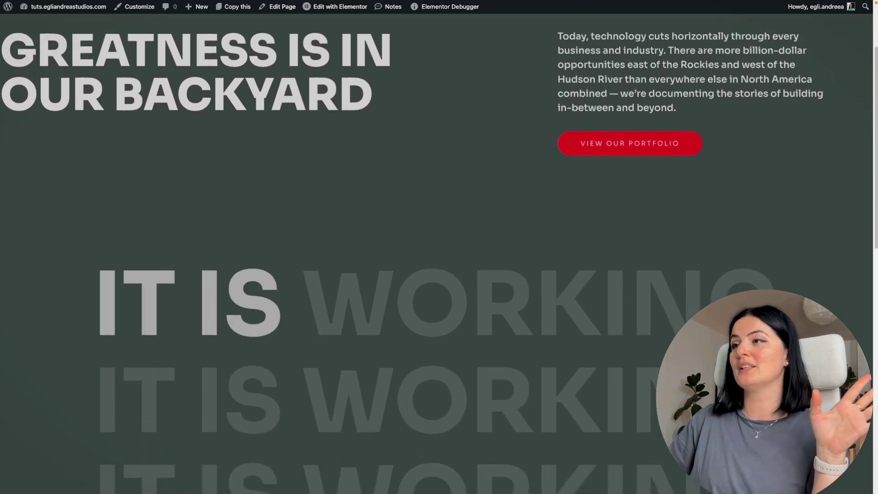
pyautogui.scroll(-5, 439, 247)
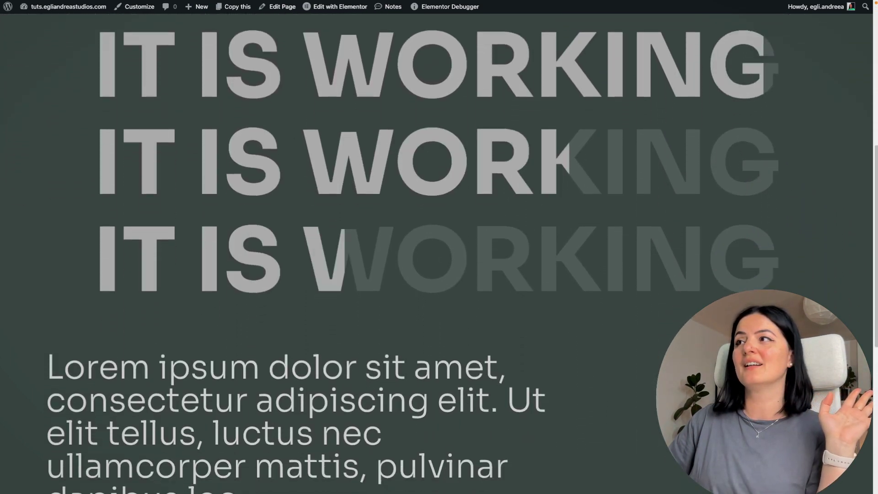
pyautogui.scroll(-1, 439, 247)
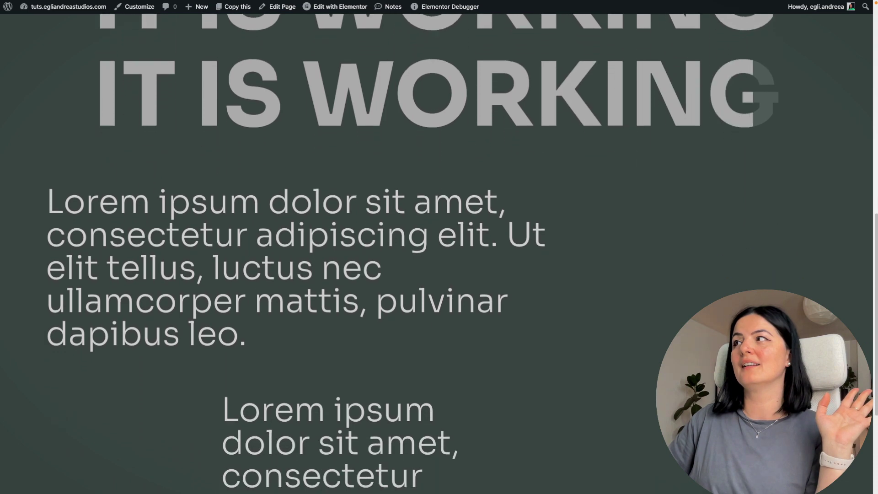
pyautogui.scroll(-1, 439, 247)
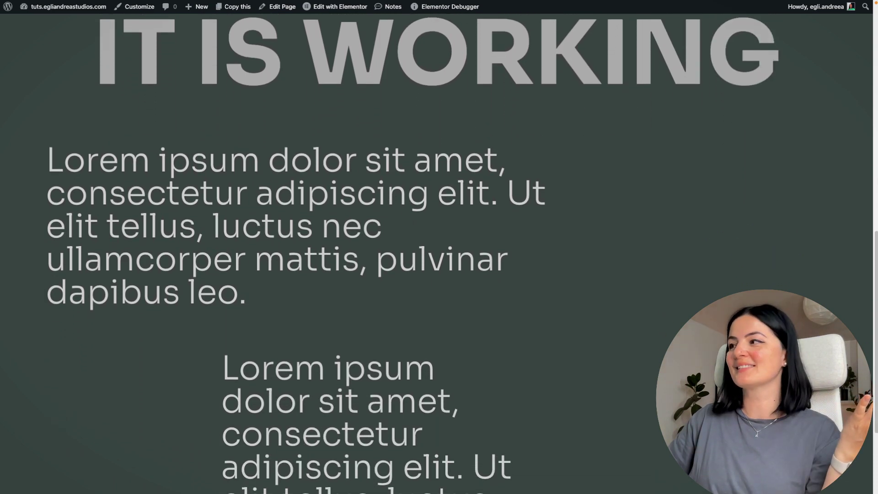
pyautogui.scroll(10, 440, 247)
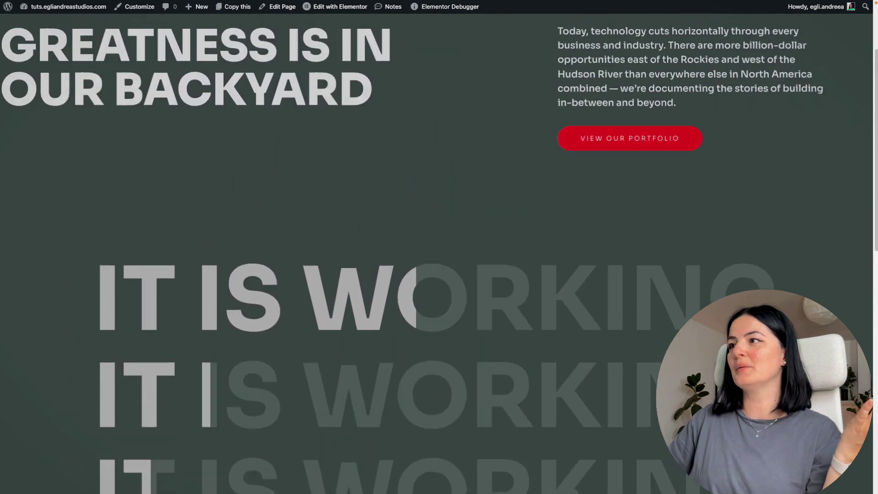
pyautogui.scroll(-8, 439, 247)
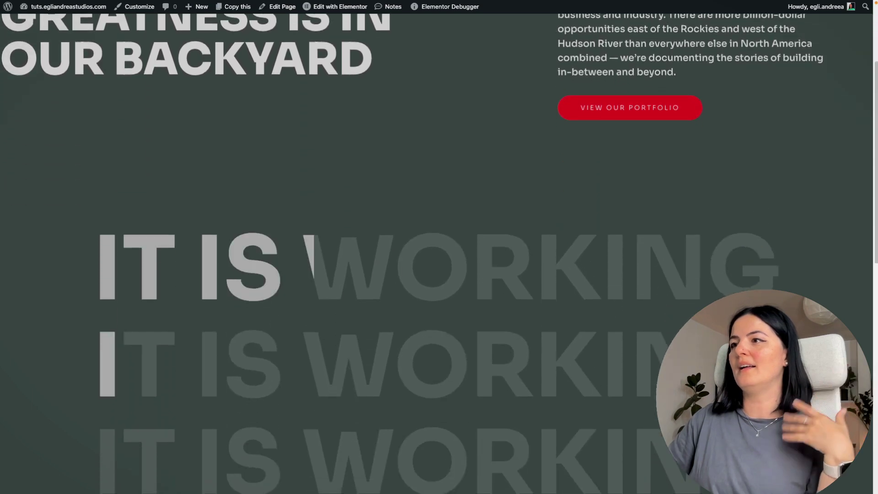
pyautogui.scroll(-3, 439, 247)
pyautogui.scroll(14, 439, 247)
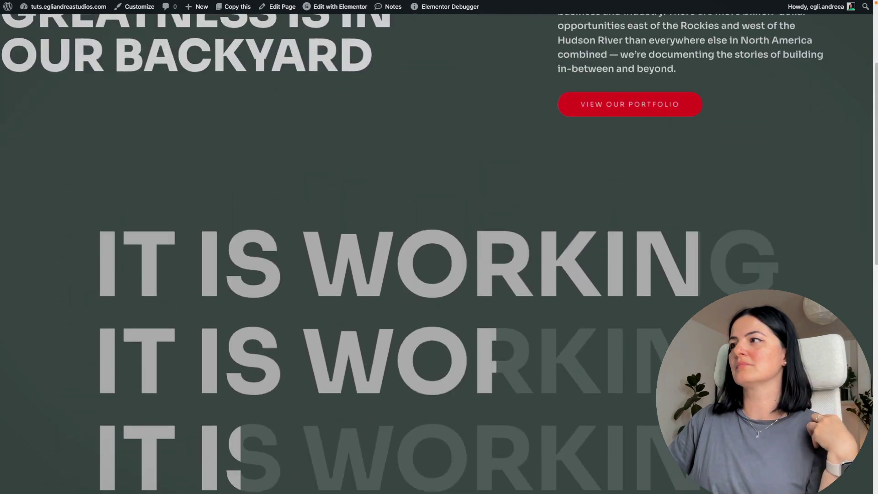
pyautogui.scroll(-8, 439, 247)
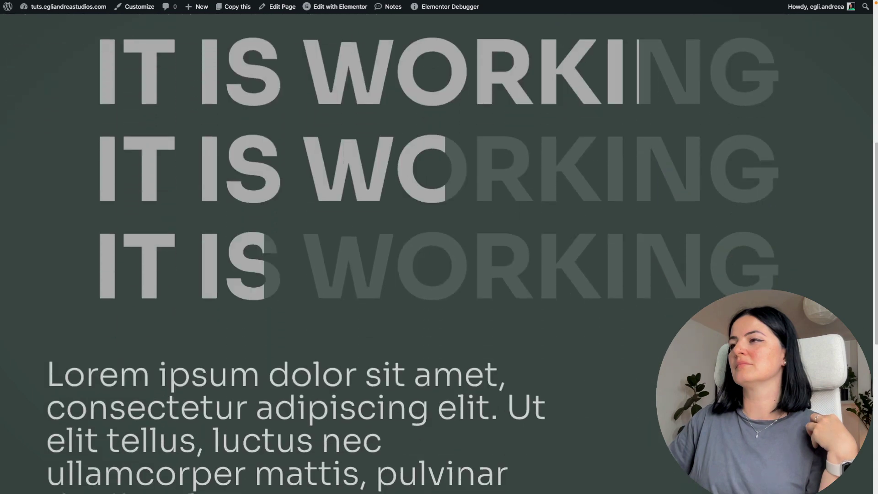
pyautogui.scroll(10, 439, 247)
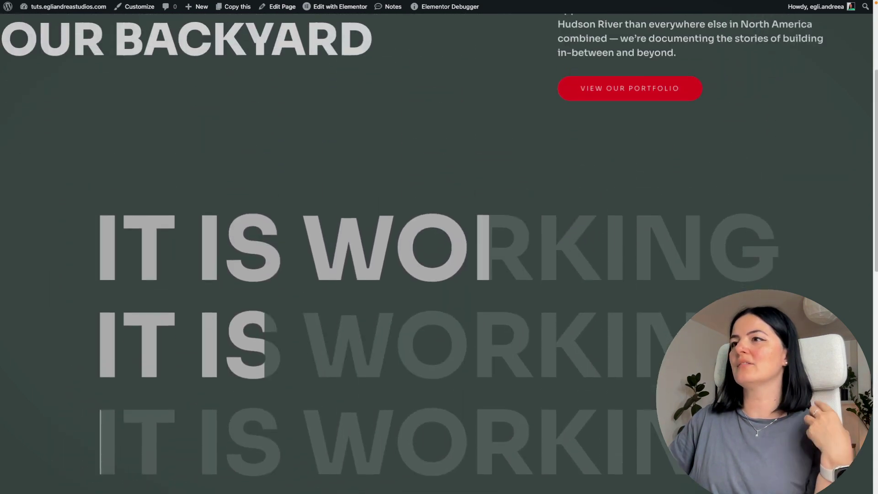
pyautogui.scroll(-1, 87, 297)
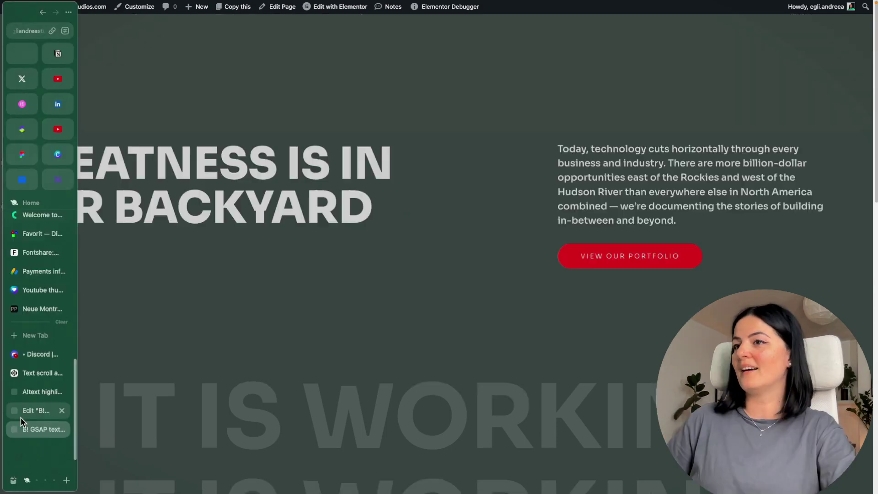
# - Back in the editor, change the heading CSS colour's 182 values to 210, 232, 36
pyautogui.click(21, 416)
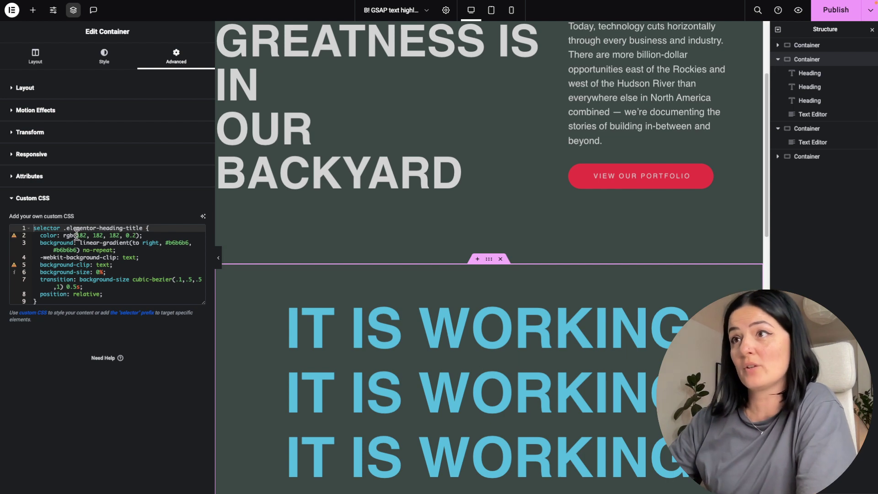
pyautogui.moveTo(76, 235); pyautogui.dragTo(111, 236)
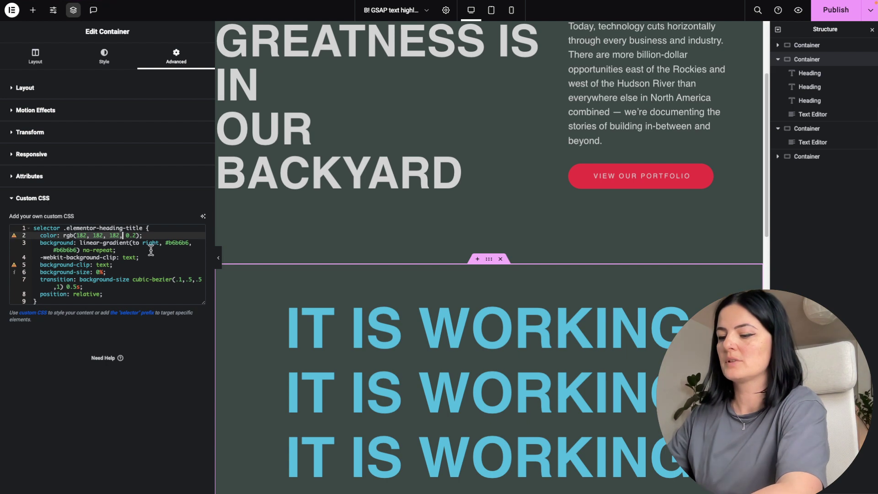
pyautogui.hotkey('ctrl', 'z')
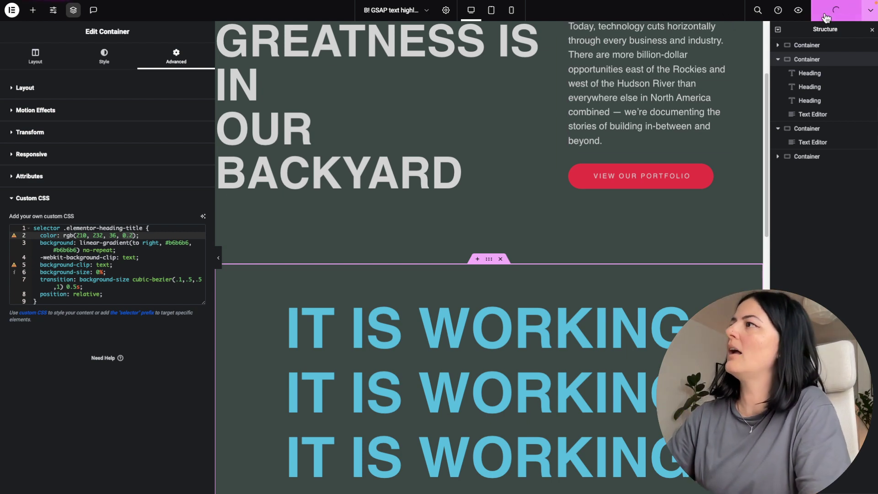
# - Preview the published lime text colour by scrolling the live page
pyautogui.click(799, 11)
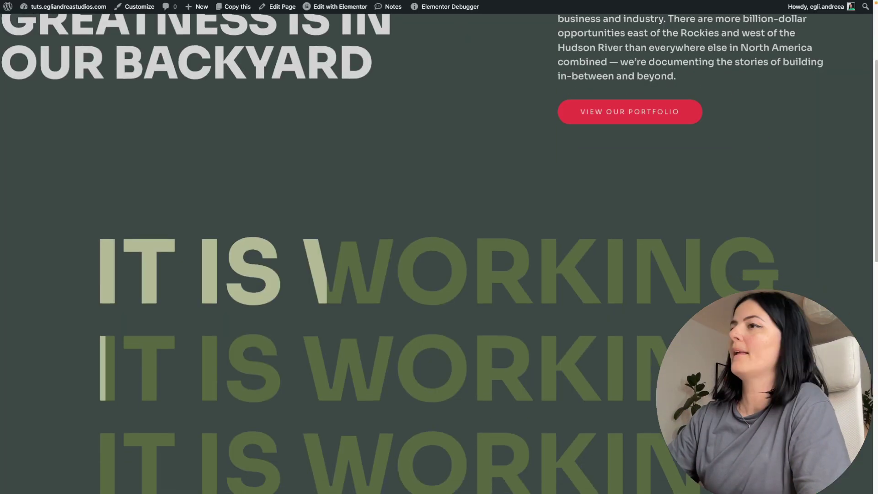
pyautogui.scroll(-5, 439, 275)
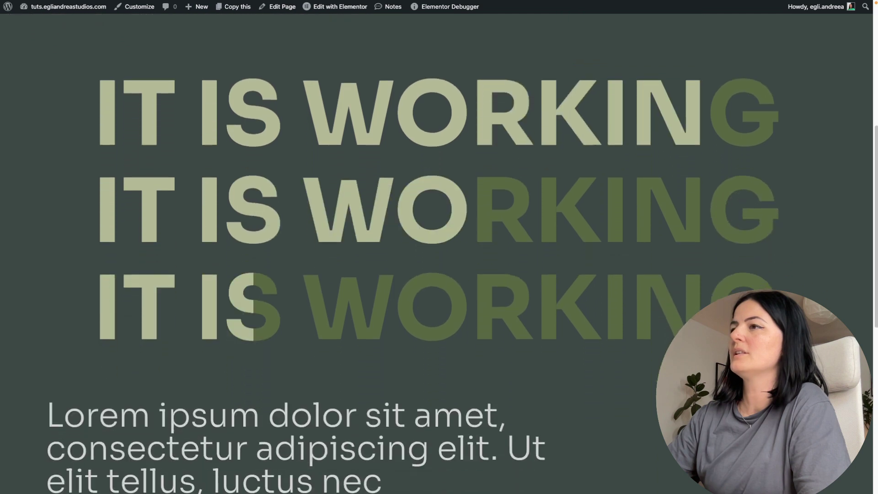
pyautogui.scroll(-5, 440, 275)
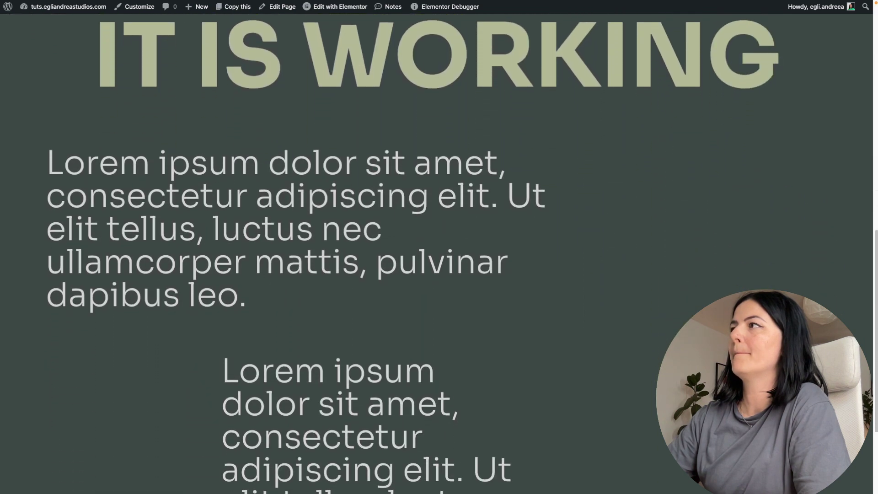
pyautogui.scroll(10, 439, 275)
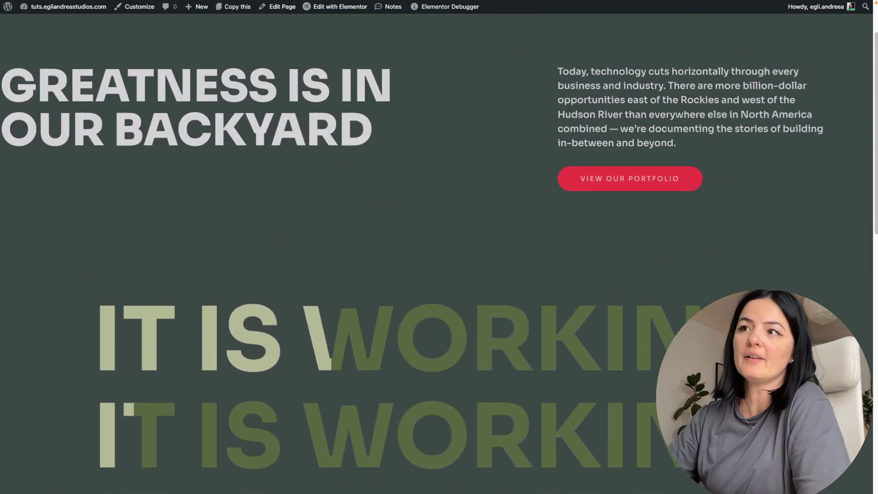
pyautogui.scroll(1, 439, 247)
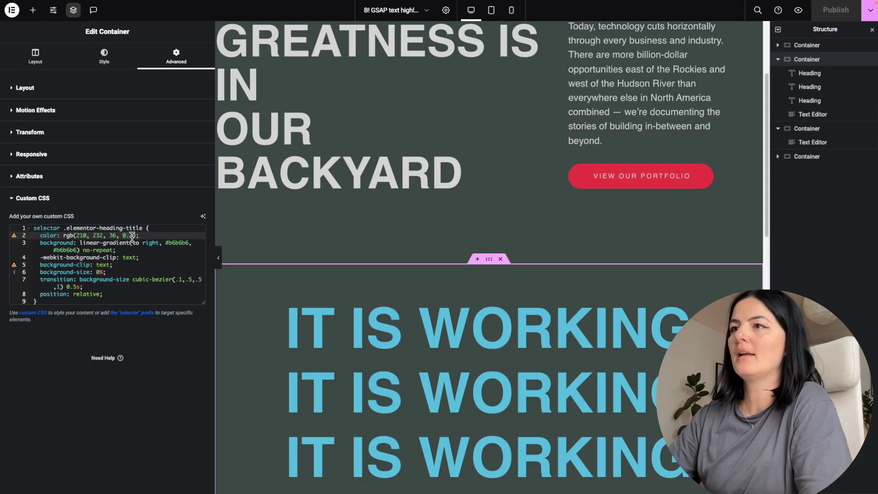
# - Raise the heading colour's alpha from 0.2 to 0.6, publish, and scroll the preview
pyautogui.press('BackSpace')
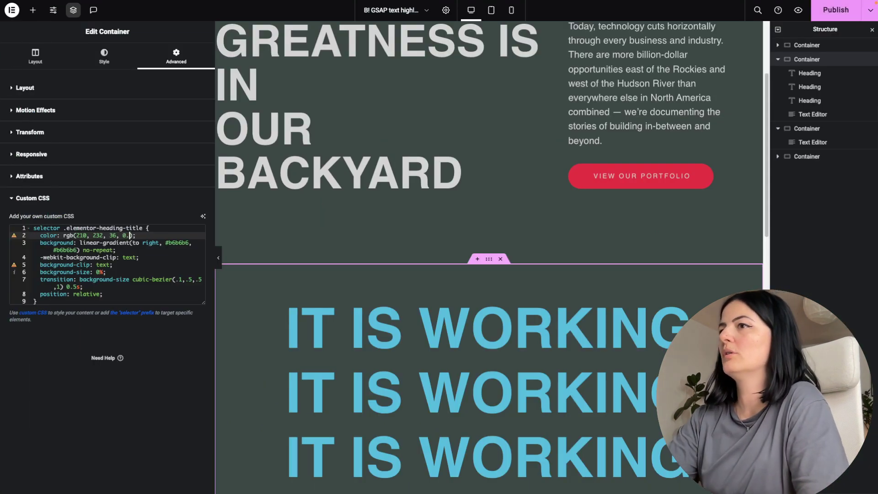
pyautogui.write('6')
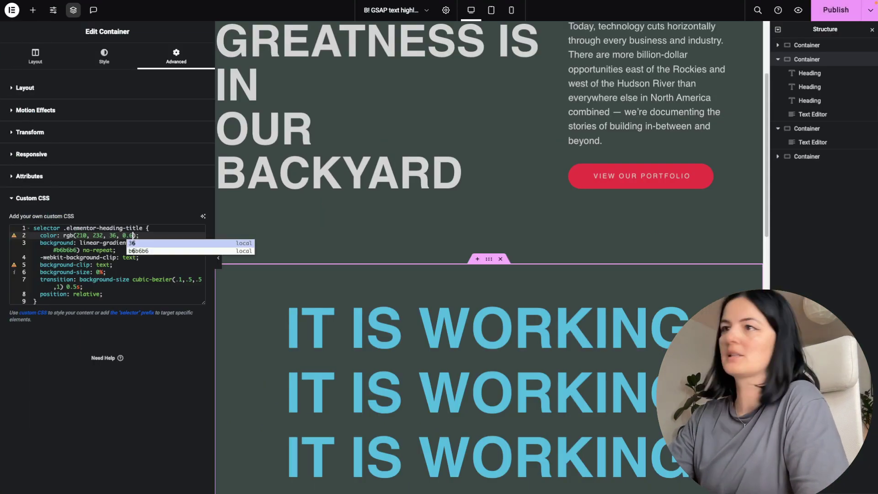
pyautogui.click(836, 10)
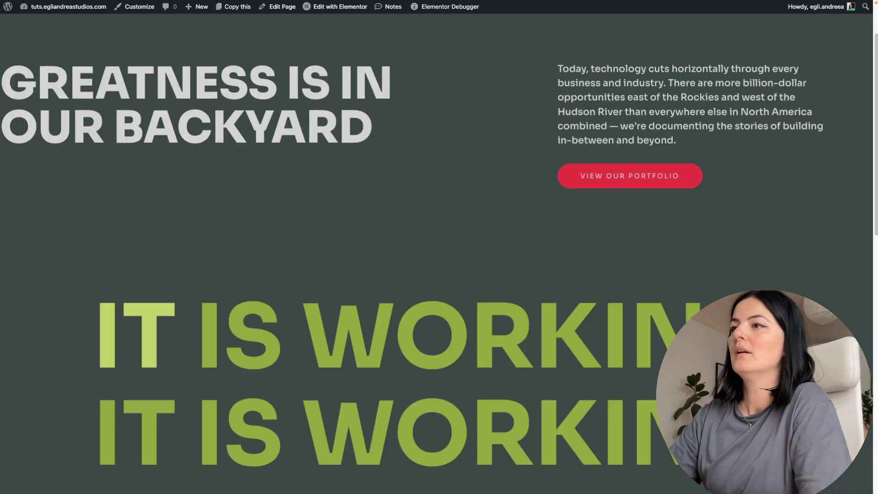
pyautogui.scroll(-2, 439, 247)
pyautogui.scroll(-4, 439, 247)
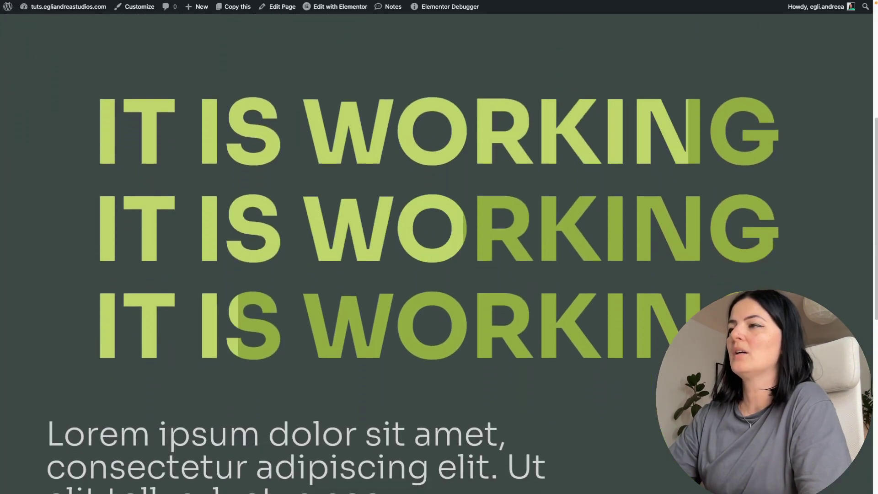
pyautogui.scroll(-3, 439, 247)
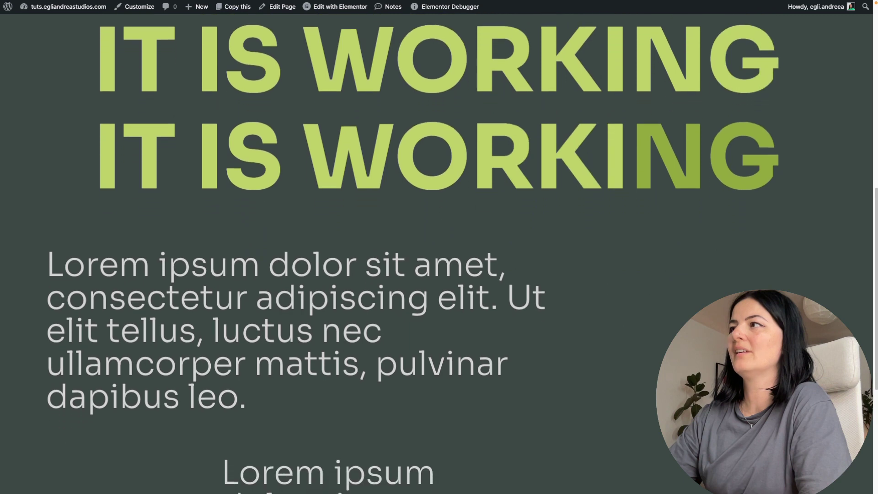
pyautogui.scroll(3, 439, 247)
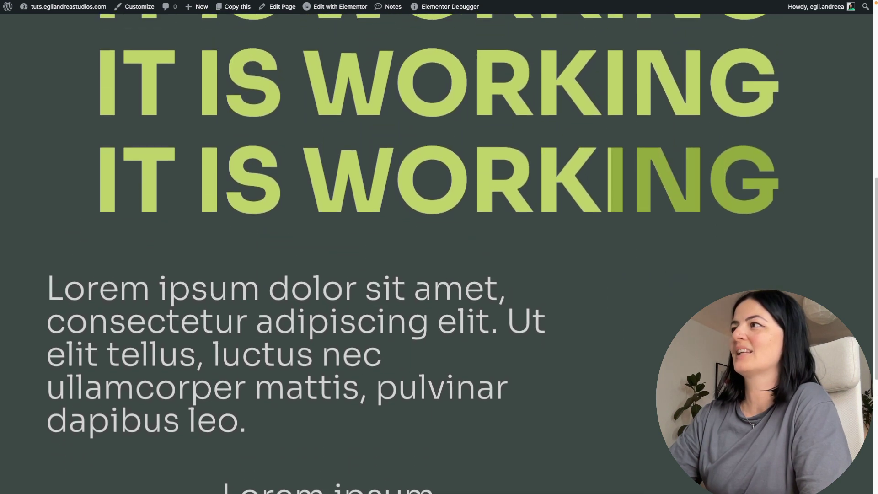
pyautogui.scroll(3, 439, 247)
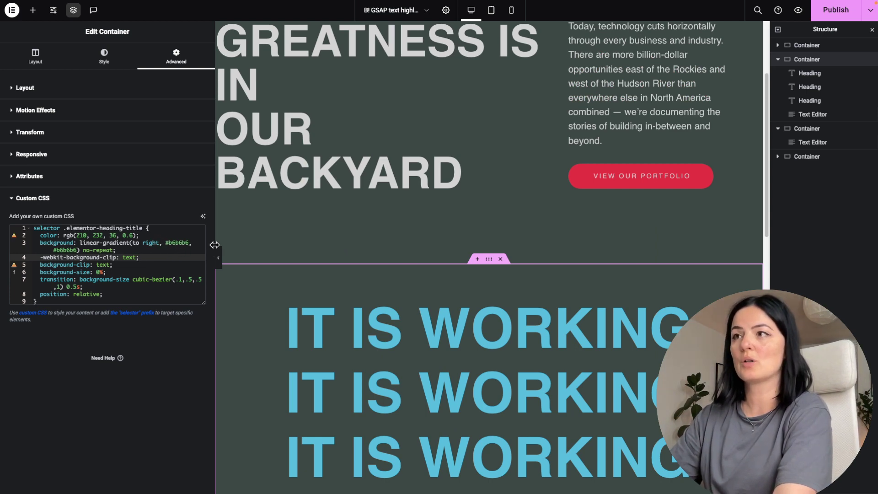
# - Widen the panel and swap both #b6b6b6 linear-gradient stops on CSS line 3 for #D3F978
pyautogui.moveTo(215, 238); pyautogui.dragTo(243, 237)
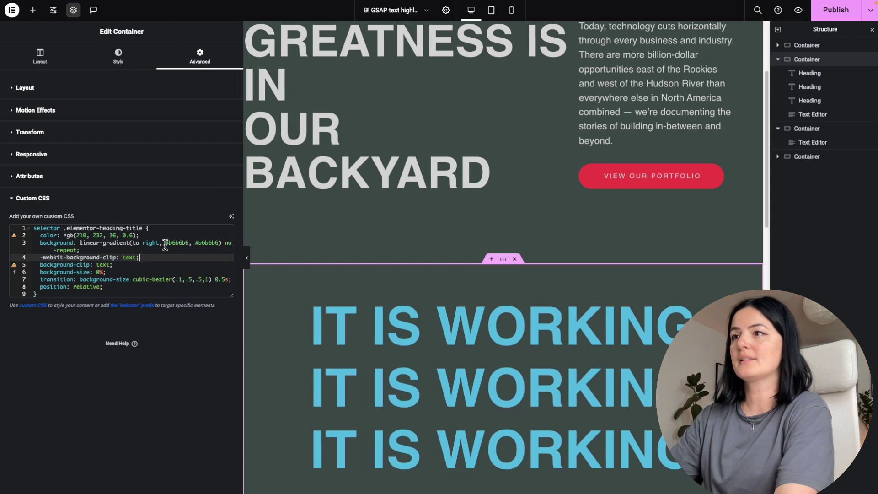
pyautogui.click(180, 243)
pyautogui.write('#D3F978')
pyautogui.moveTo(196, 245); pyautogui.dragTo(214, 244)
pyautogui.click(212, 244)
pyautogui.write('#D3F978')
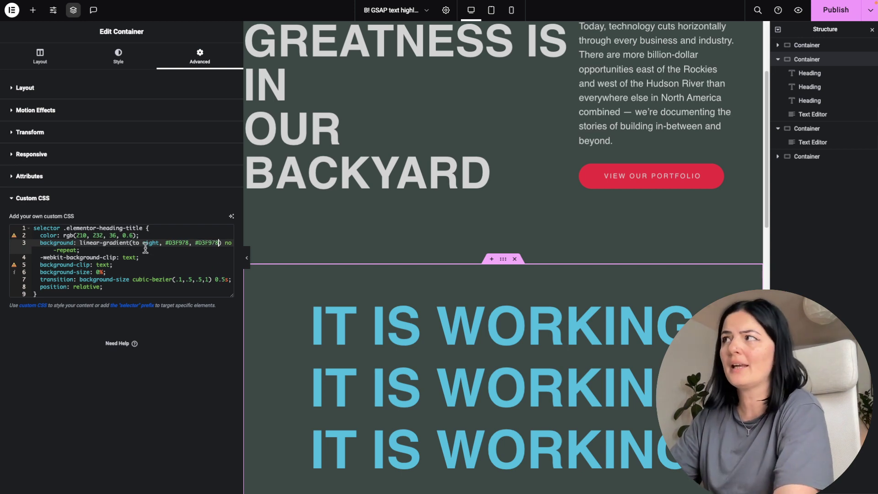
# - Preview the page and scroll to watch the three headings fill bright lime over muted green
pyautogui.click(796, 12)
pyautogui.scroll(-5, 439, 247)
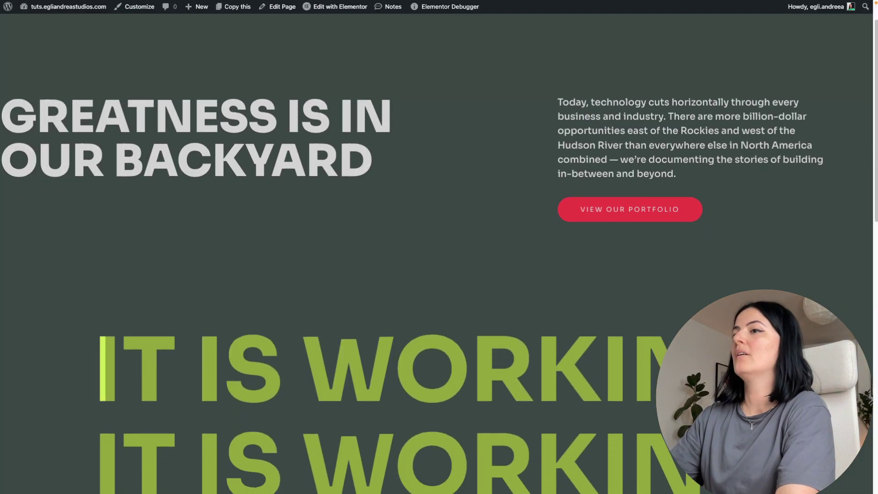
pyautogui.scroll(-5, 439, 247)
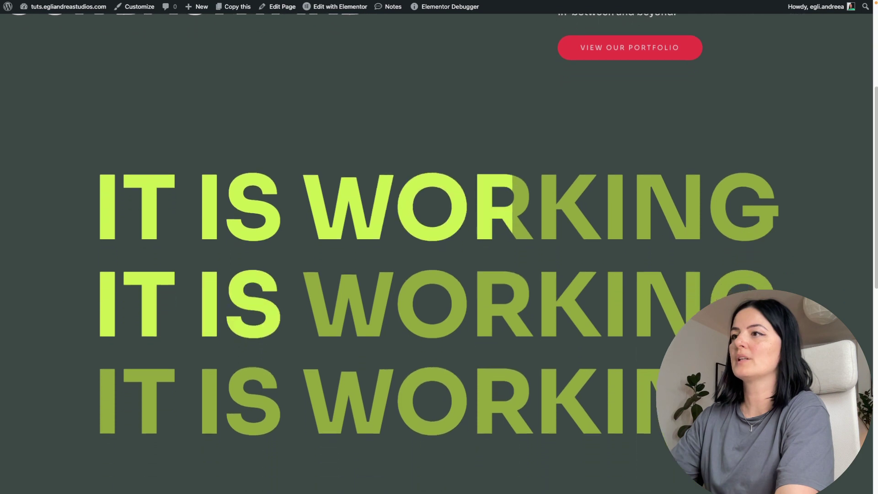
pyautogui.scroll(-3, 440, 247)
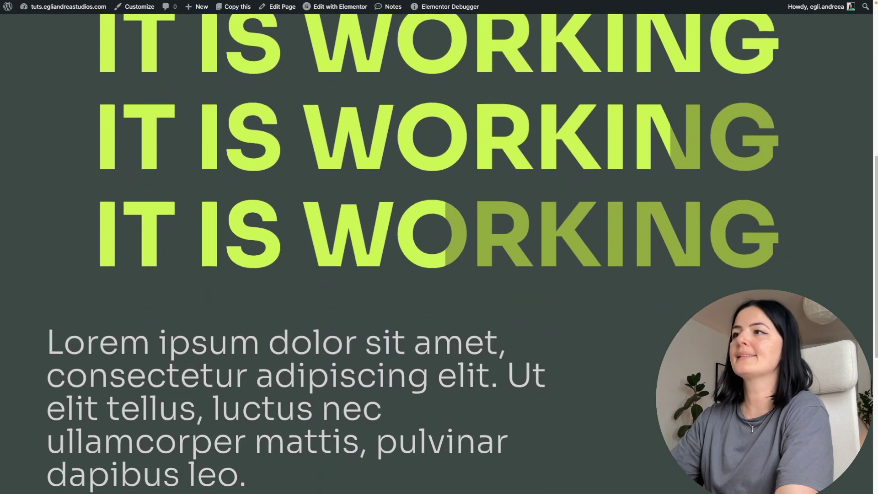
pyautogui.scroll(-5, 439, 247)
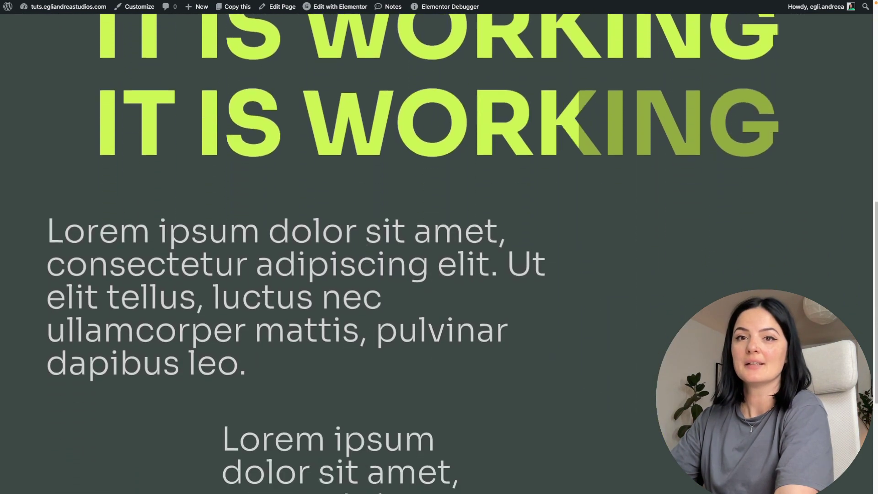
pyautogui.scroll(2, 439, 247)
pyautogui.scroll(8, 439, 247)
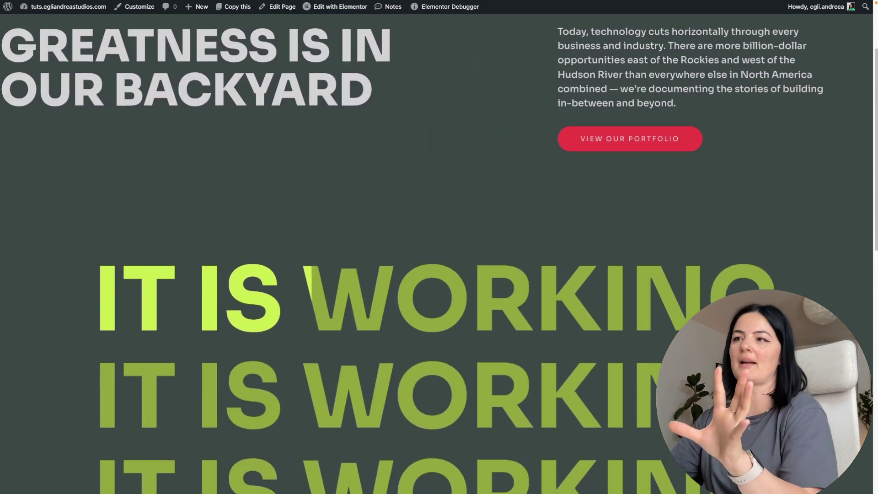
# - Switch from the live preview back to the Elementor editor tab
pyautogui.moveTo(4, 407)
pyautogui.click(40, 411)
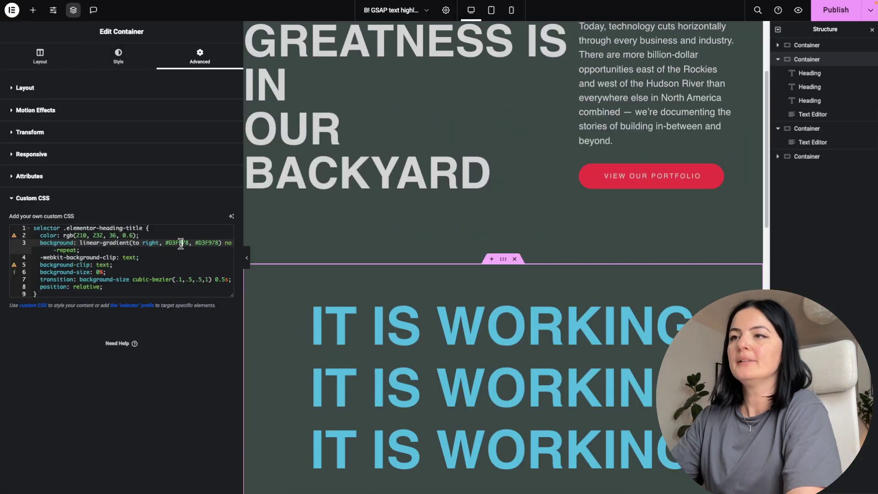